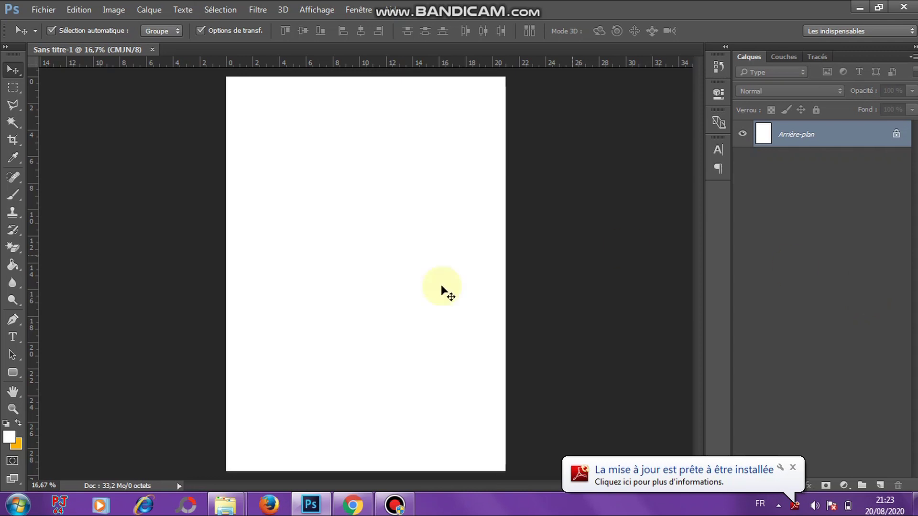
Step: Draw a rounded rectangle about 1498 × 1099 px with 151 px corners in the page's upper half and fill it red
left_click(13, 373)
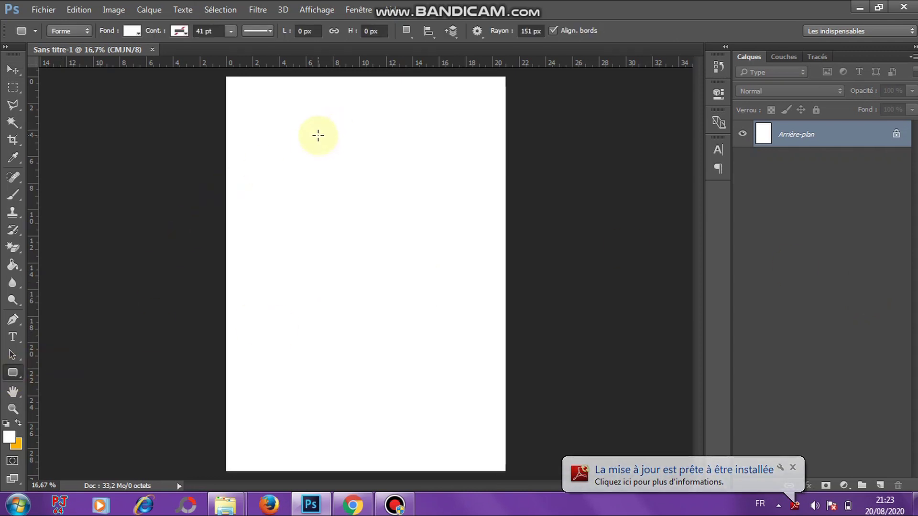
left_click_drag(278, 112, 446, 234)
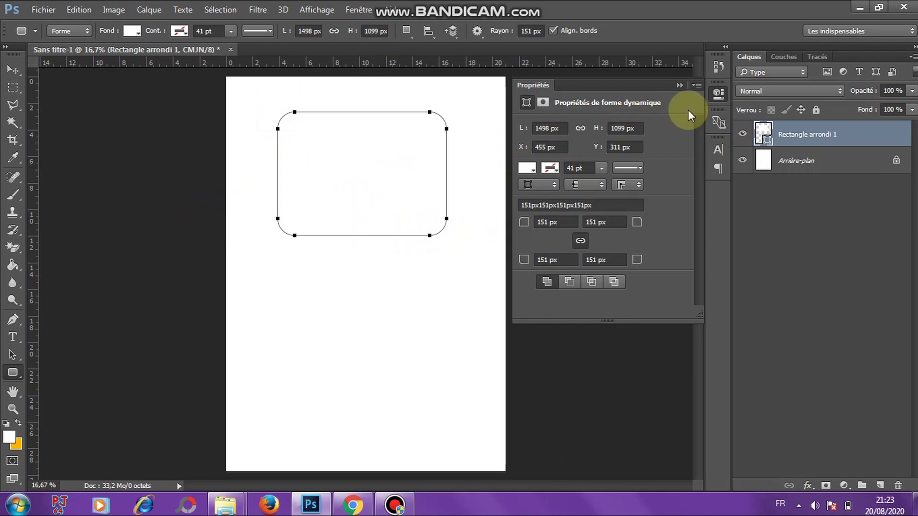
double_click(776, 143)
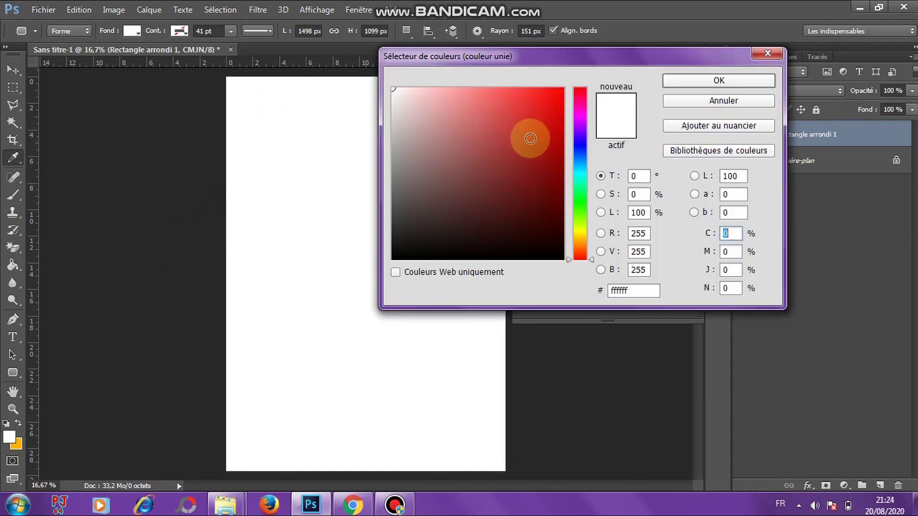
left_click(698, 79)
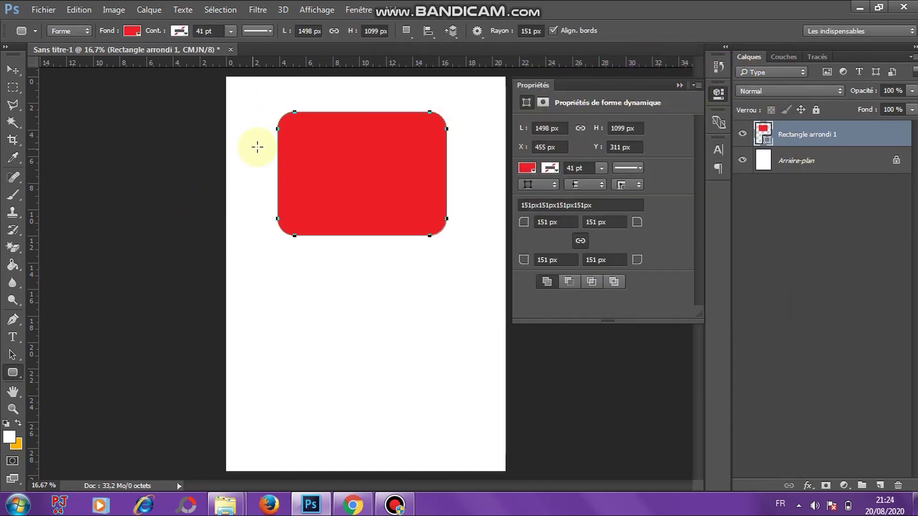
left_click(680, 85)
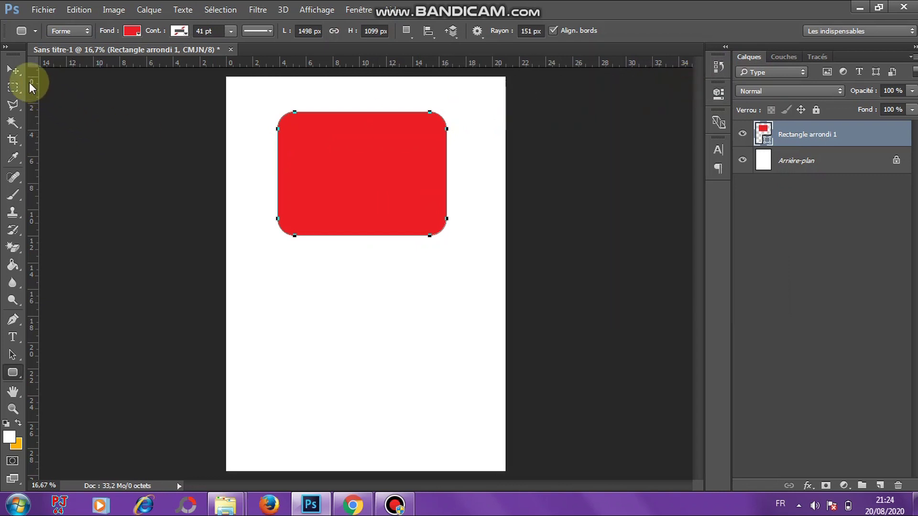
Step: Move the red rounded rectangle slightly down and to the right on the page
left_click(14, 68)
left_click(423, 139)
left_click_drag(423, 139, 438, 172)
Step: Place the heart-1137268 picture from the image folder over the red rectangle, moved up to about Y 1208 px
mouse_move(228, 509)
left_click(186, 437)
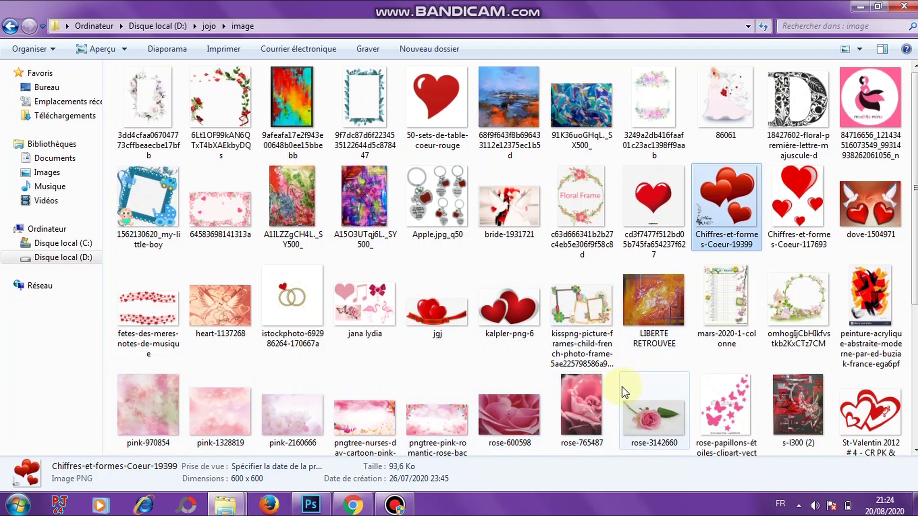
left_click_drag(220, 306, 354, 237)
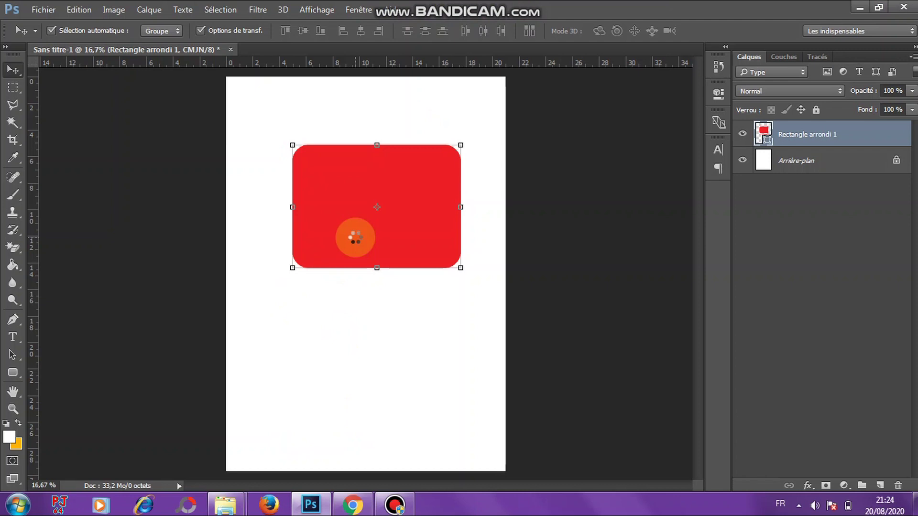
left_click_drag(446, 309, 448, 245)
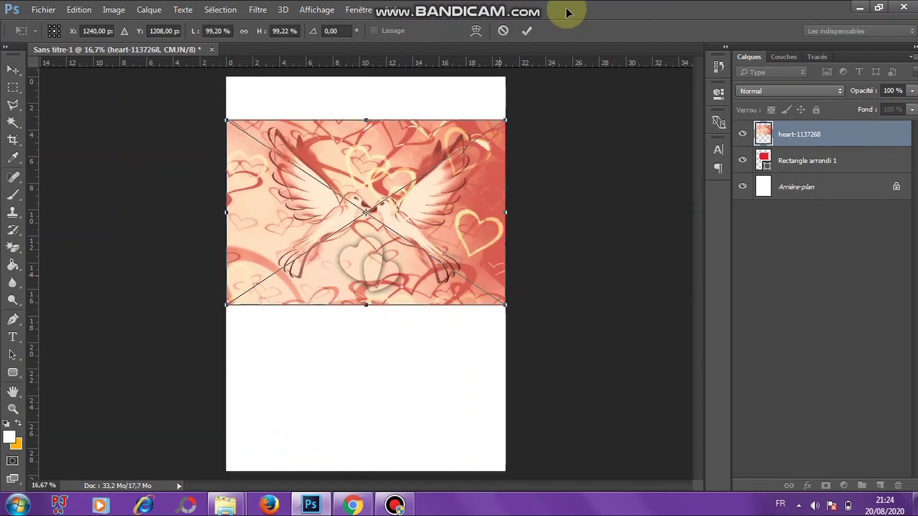
left_click(527, 31)
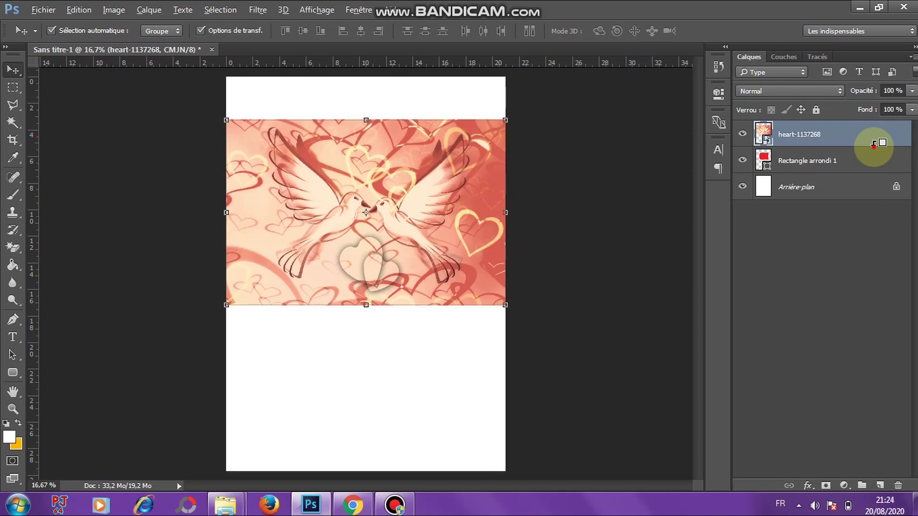
Step: Clip the heart-1137268 layer to the rounded rectangle and release the clipping mask again
left_click(873, 143, "alt")
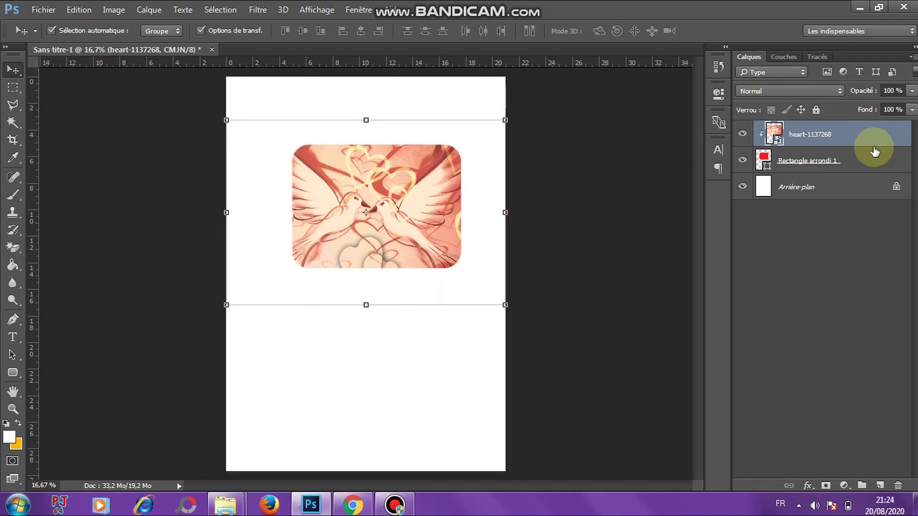
left_click(849, 160)
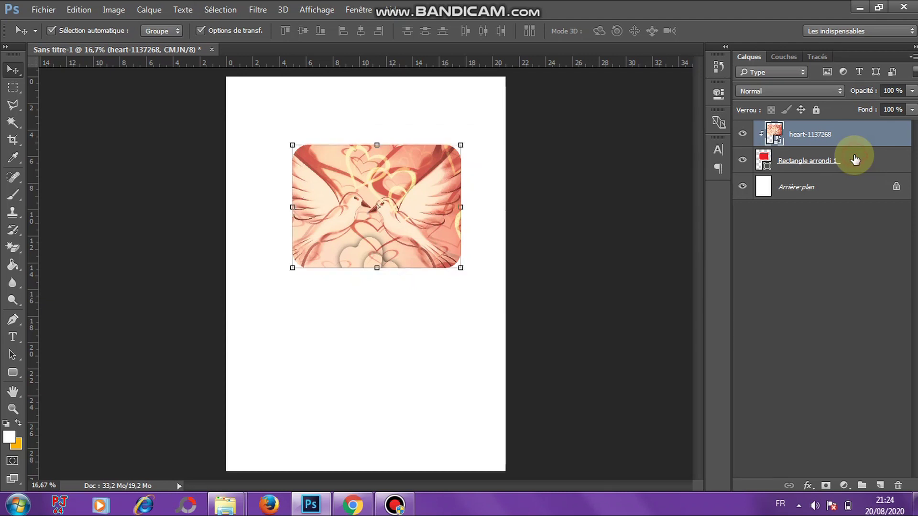
left_click(850, 134)
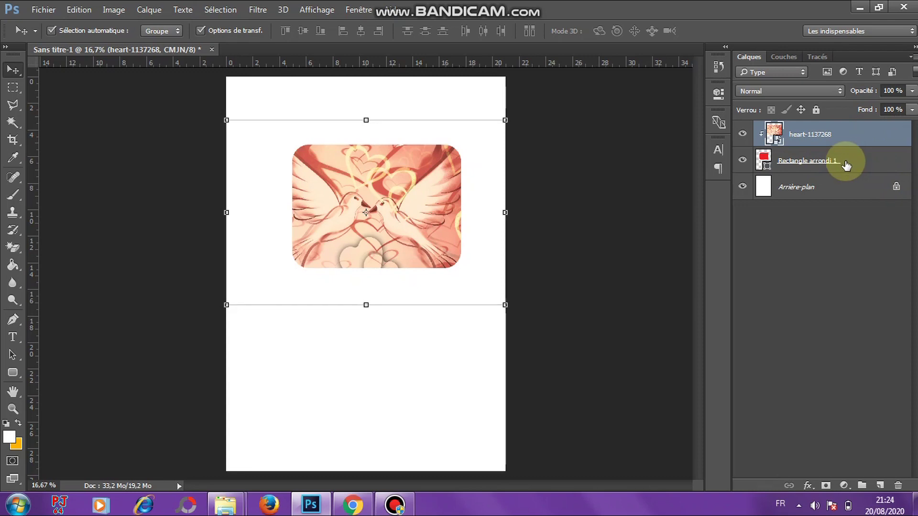
key("ctrl+alt+g")
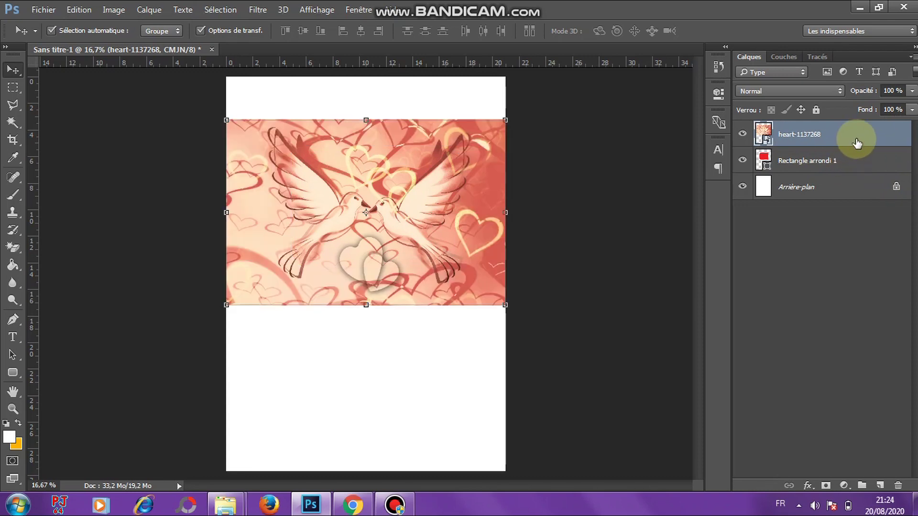
Step: Create a clipping mask with the layer's Créer un masque d'écrêtage command and cancel it with Annuler le masque d'écrêtage
right_click(856, 139)
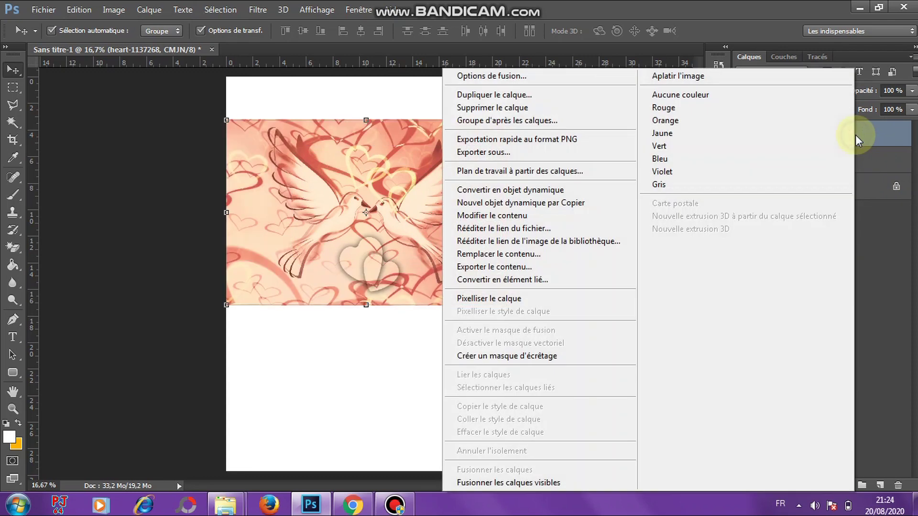
left_click(563, 356)
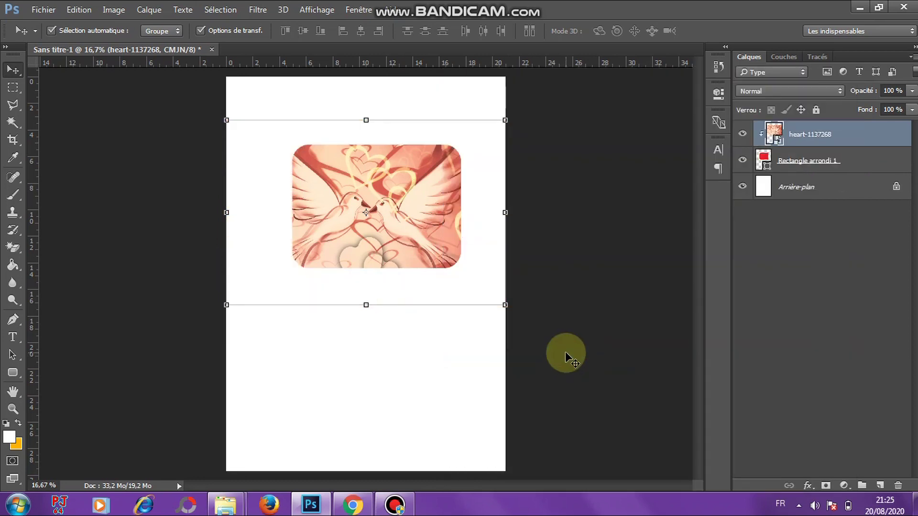
right_click(831, 134)
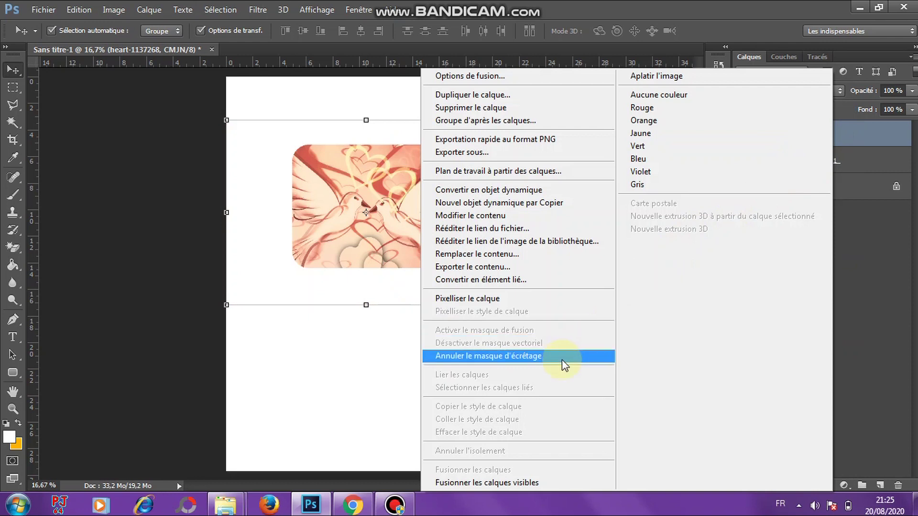
left_click(564, 365)
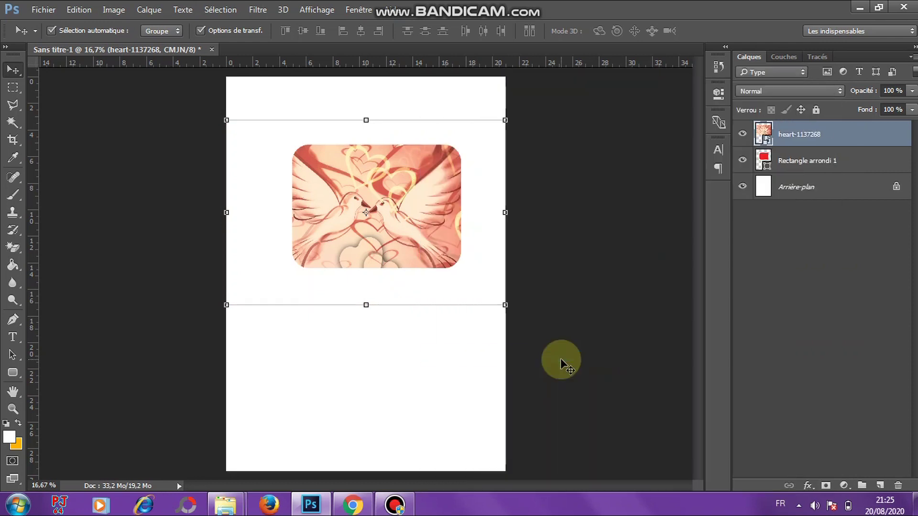
Step: Clip the heart-1137268 picture to the rounded rectangle and shift it slightly up and right inside the shape
left_click(850, 141, "alt")
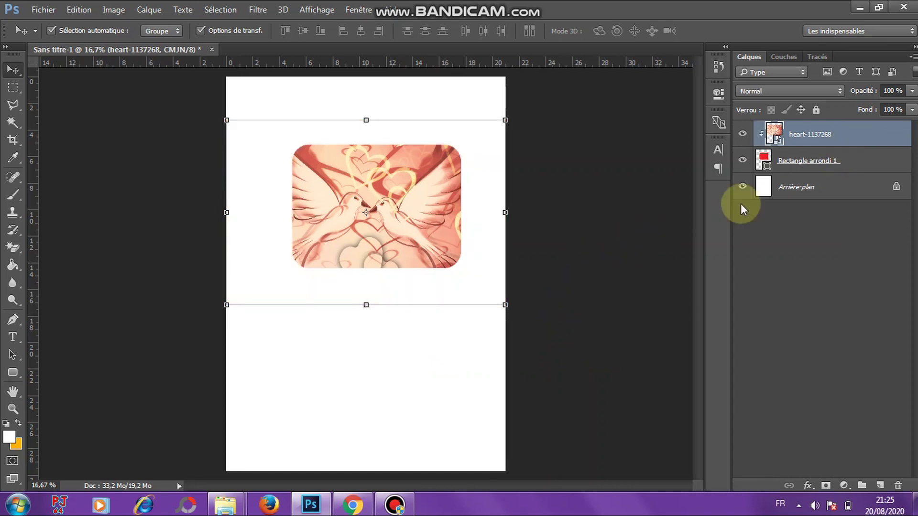
left_click_drag(436, 226, 442, 220)
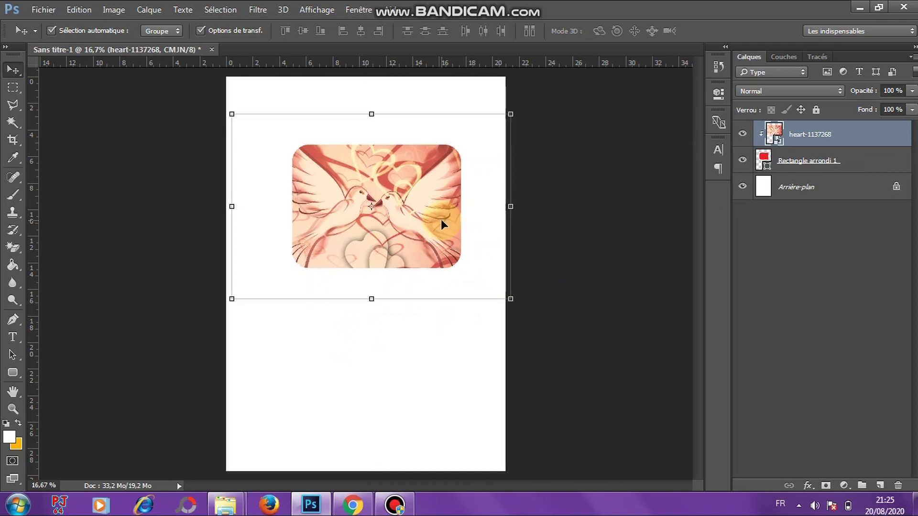
right_click(447, 278)
key("Escape")
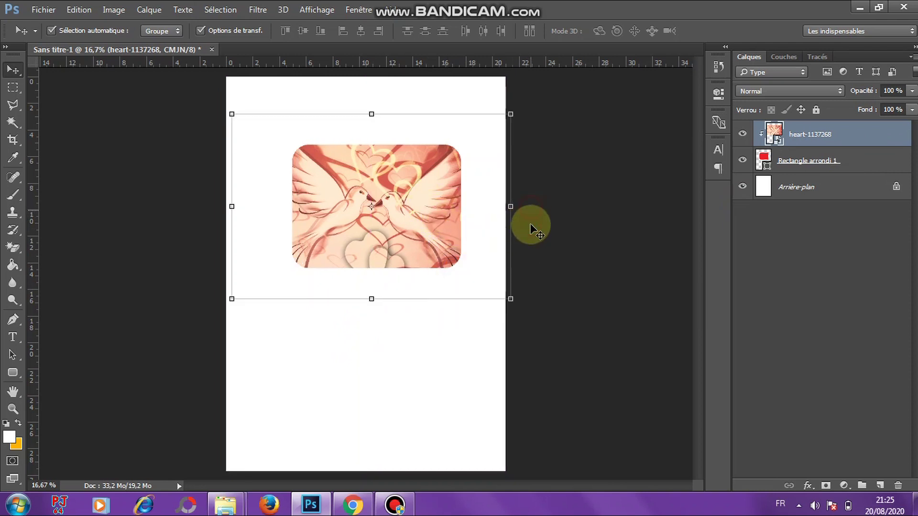
Step: Scale the clipped dove picture to about 73.6 % and nudge it to about X 1305.5, Y 1166 px over the rounded rectangle
left_click_drag(512, 299, 481, 270)
key("Right")
key("Right")
key("Right")
key("Right")
key("Right")
key("Right")
key("Right")
key("Right")
key("Right")
key("Down")
key("Down")
key("Down")
key("Down")
key("Down")
key("Down")
key("Down")
key("Down")
key("Down")
key("Down")
key("Down")
key("Down")
key("Right")
key("Right")
key("Right")
key("Right")
key("Right")
key("Right")
key("Right")
key("Right")
key("Right")
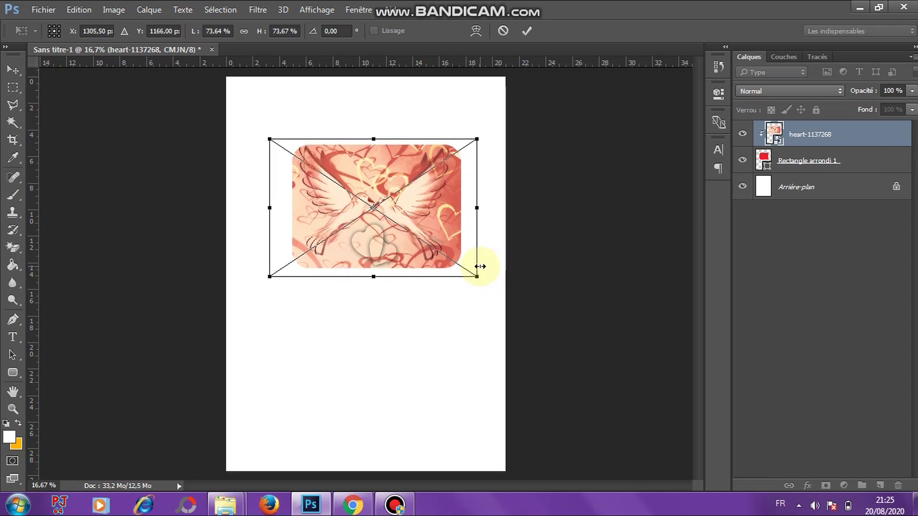
left_click(526, 31)
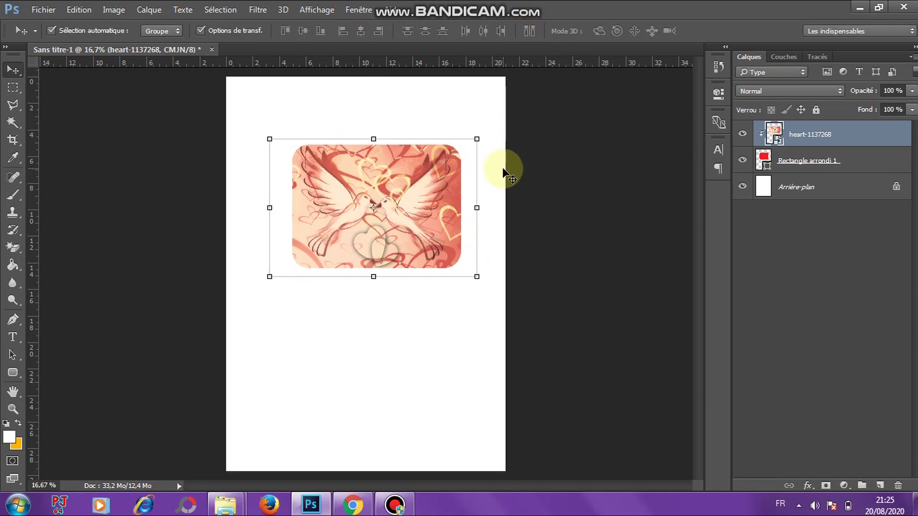
Step: Move the dove picture together with its rounded rectangle up to the page's upper edge
left_click(508, 181)
left_click(415, 199)
left_click_drag(415, 200, 416, 144)
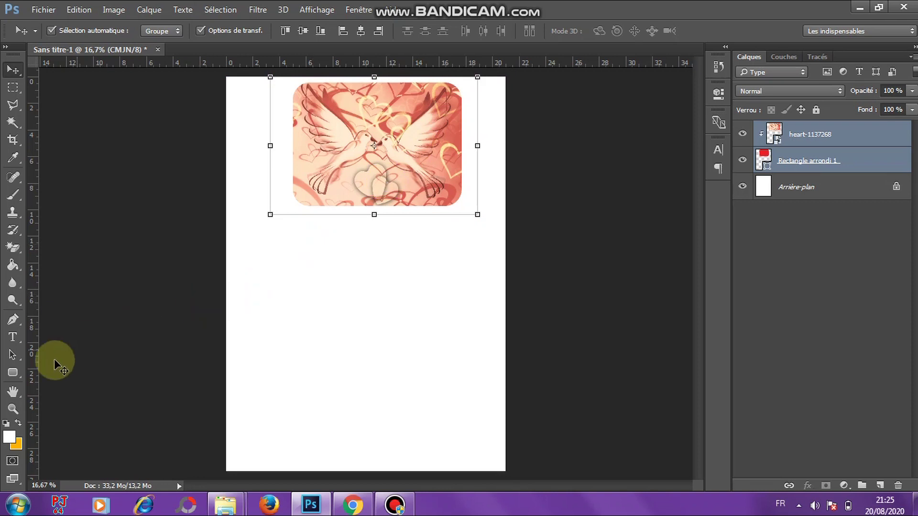
Step: Draw a red heart custom shape about 1193 × 925 px in the lower half of the page
left_click(10, 375)
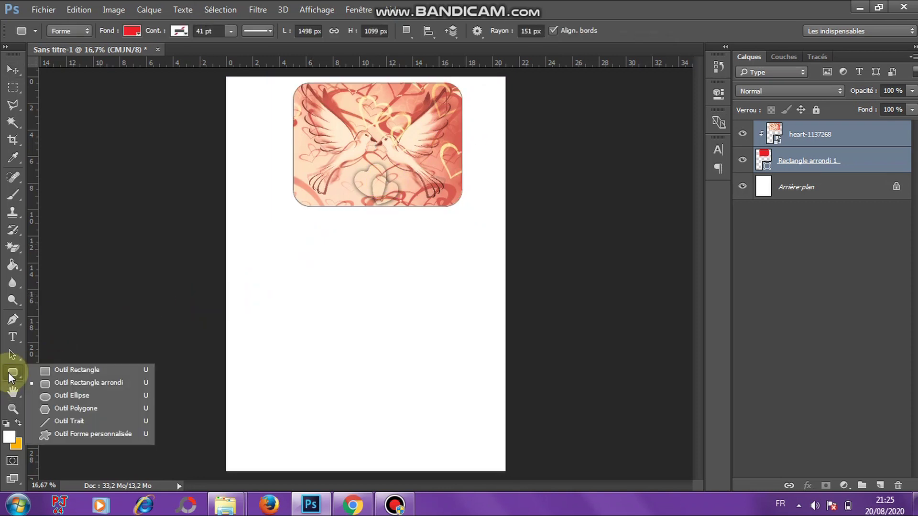
left_click(65, 432)
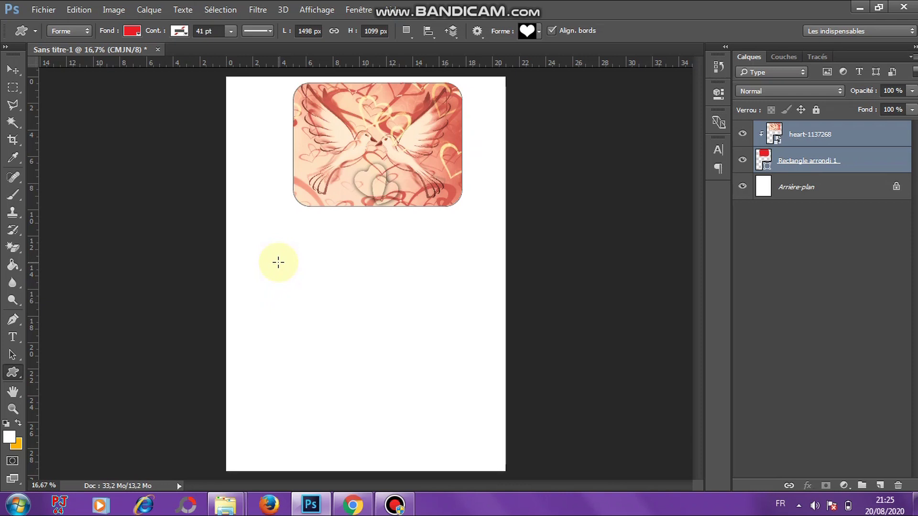
left_click_drag(334, 290, 468, 392)
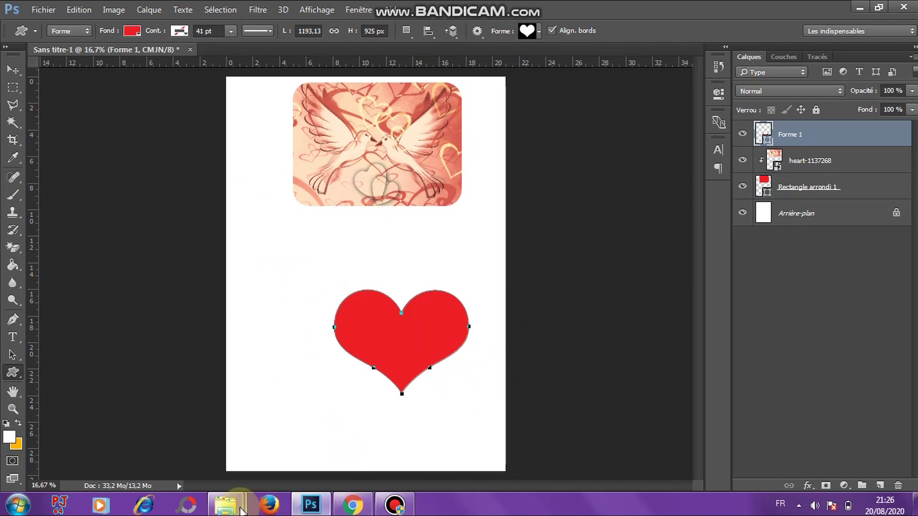
Step: Place the rose-600598 picture from the image folder over the red heart, scaled to about 10.51 %
mouse_move(239, 502)
left_click(153, 437)
scroll(654, 251, "down", 5)
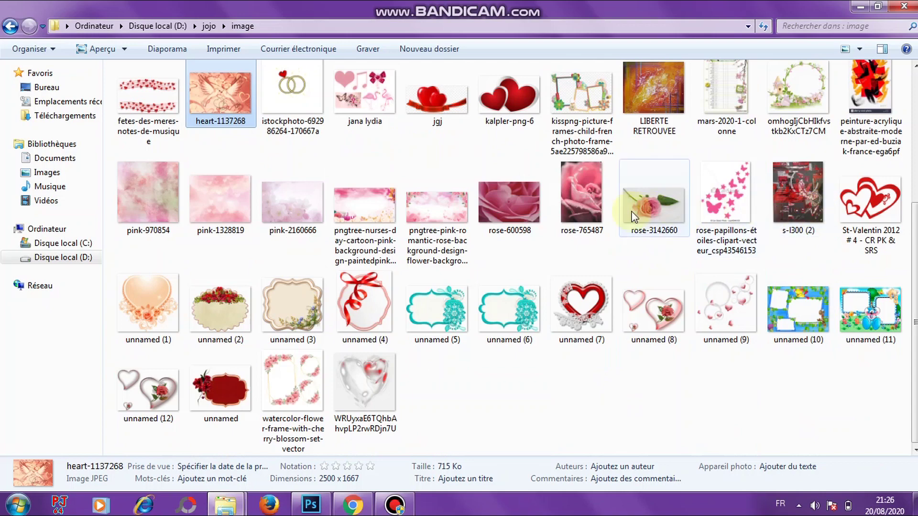
scroll(607, 219, "up", 4)
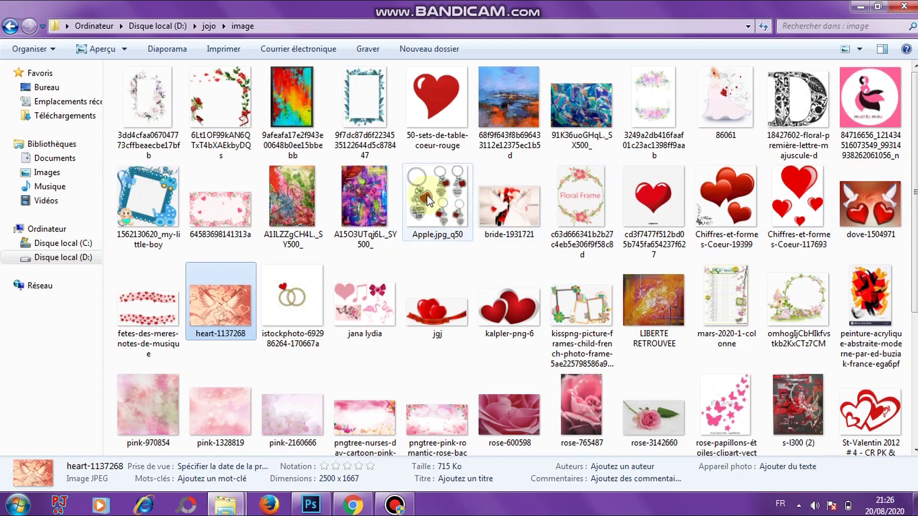
left_click_drag(567, 418, 369, 330)
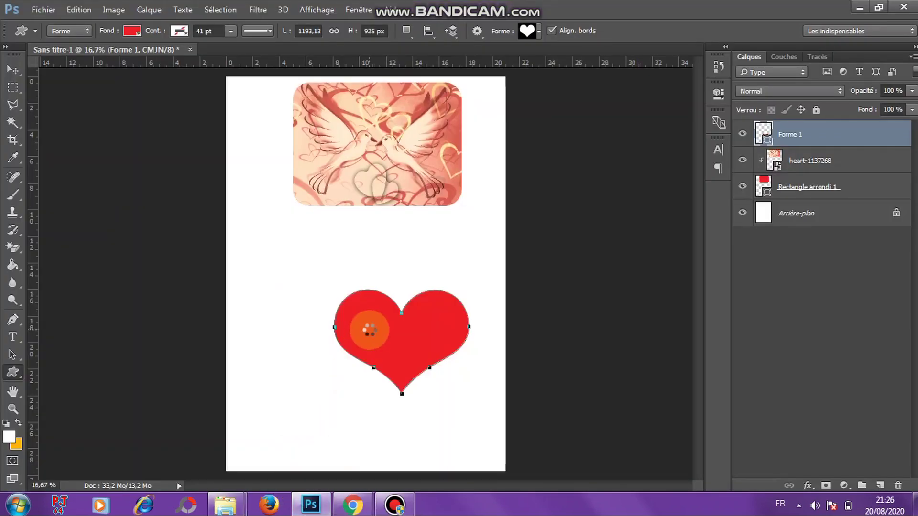
left_click_drag(369, 329, 369, 329)
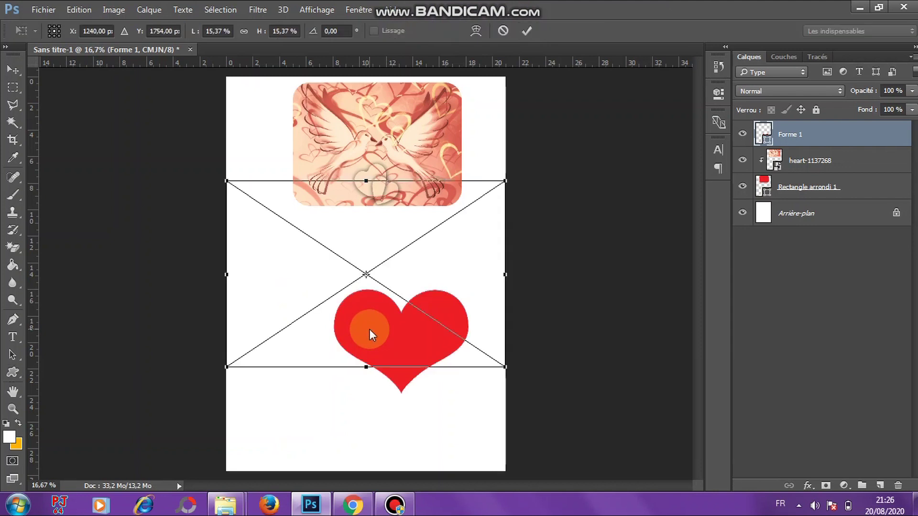
left_click_drag(436, 284, 436, 309)
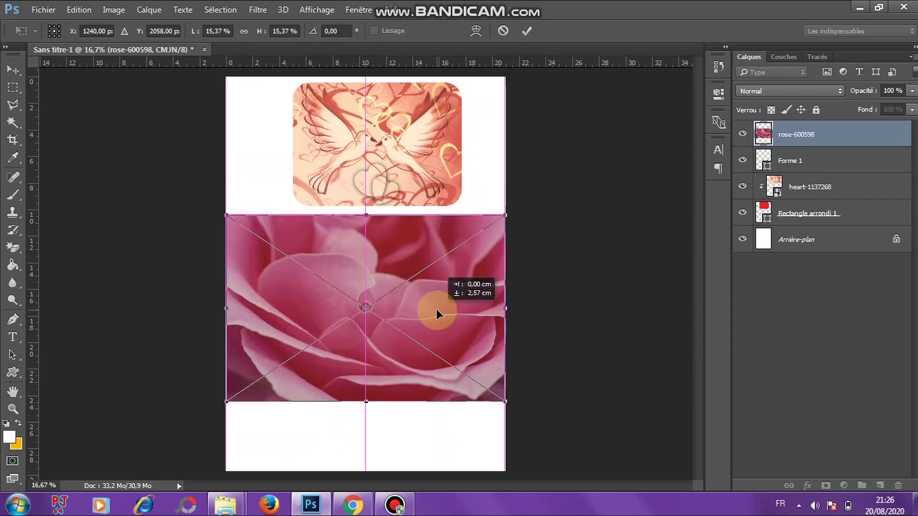
left_click_drag(226, 212, 316, 273)
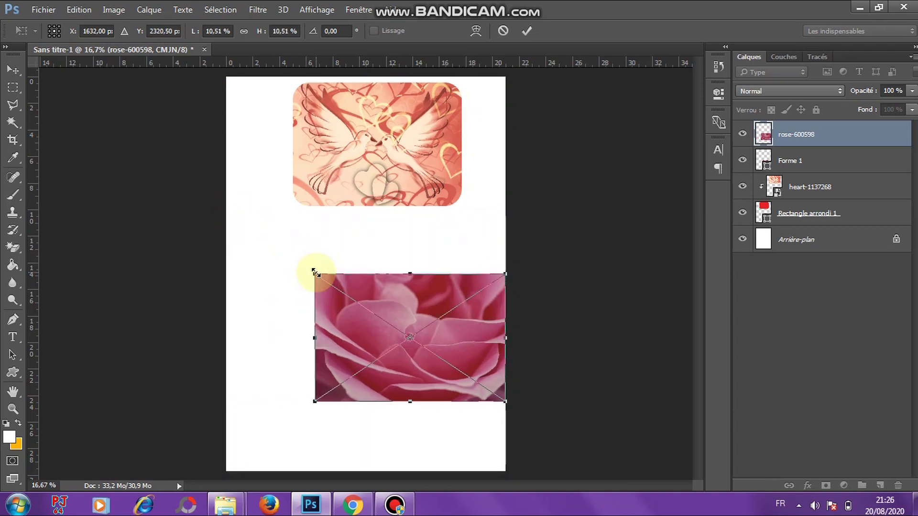
key("Return")
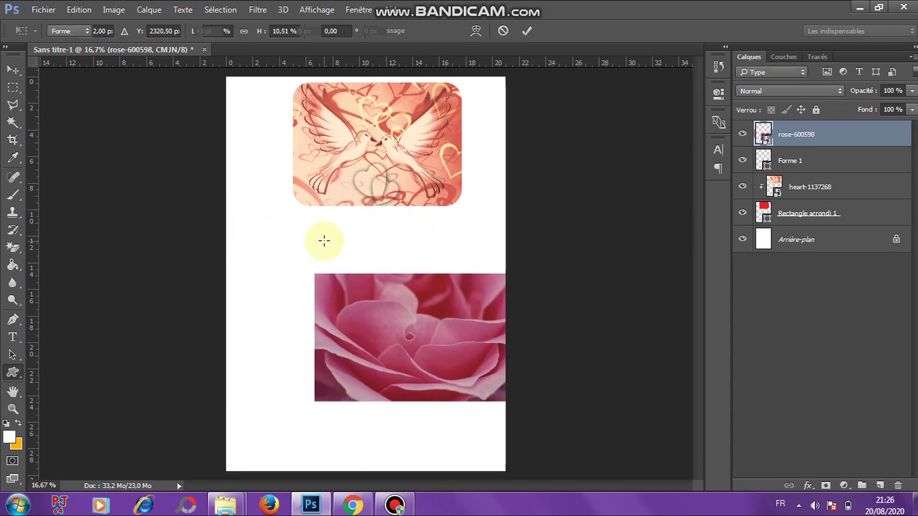
Step: Clip the rose picture to the heart shape and move both up and right, just below the dove picture
left_click(828, 143, "alt")
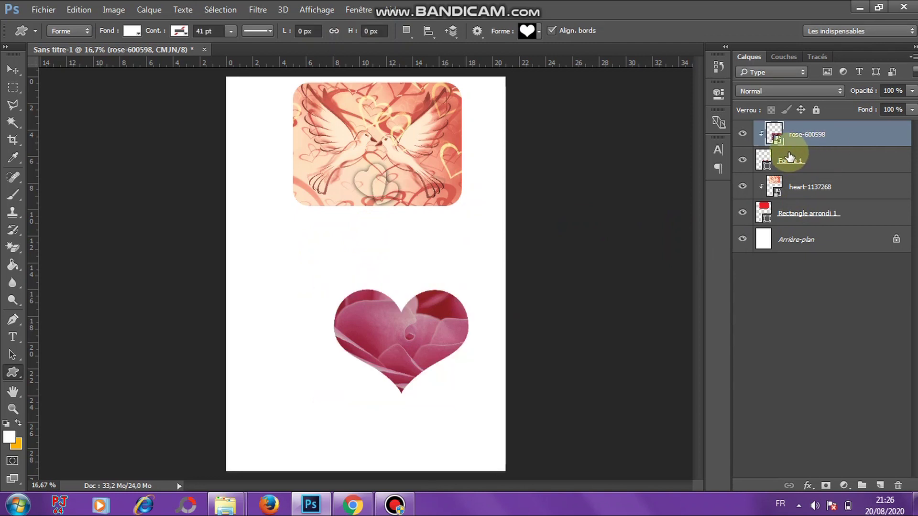
left_click(13, 70)
left_click(518, 332)
left_click_drag(414, 328, 480, 249)
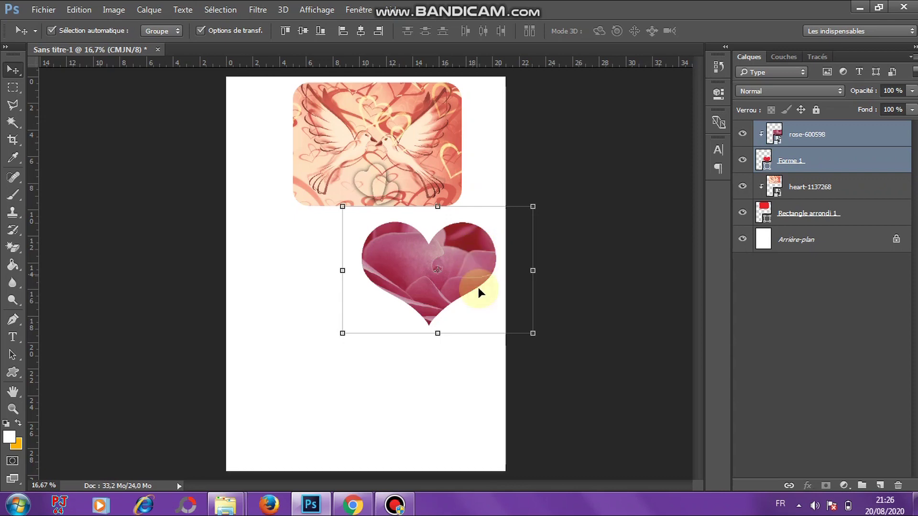
Step: Place the kalpler-png-6 picture of two hearts from the image folder at the lower part of the page, below the rose heart
left_click(223, 506)
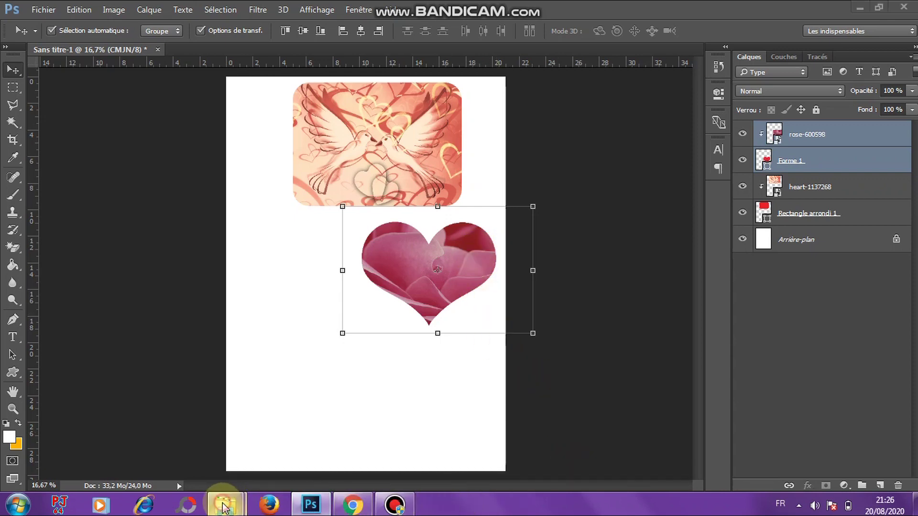
left_click(160, 438)
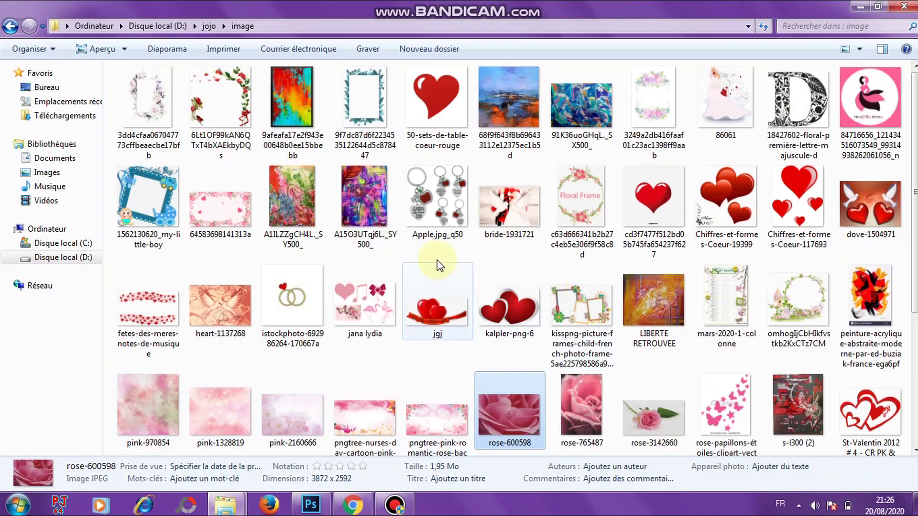
left_click_drag(507, 306, 339, 361)
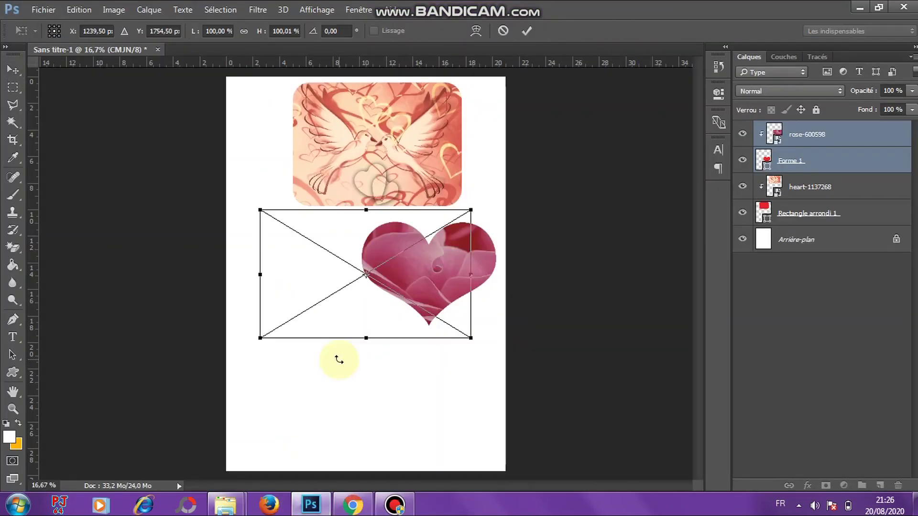
left_click_drag(416, 269, 406, 369)
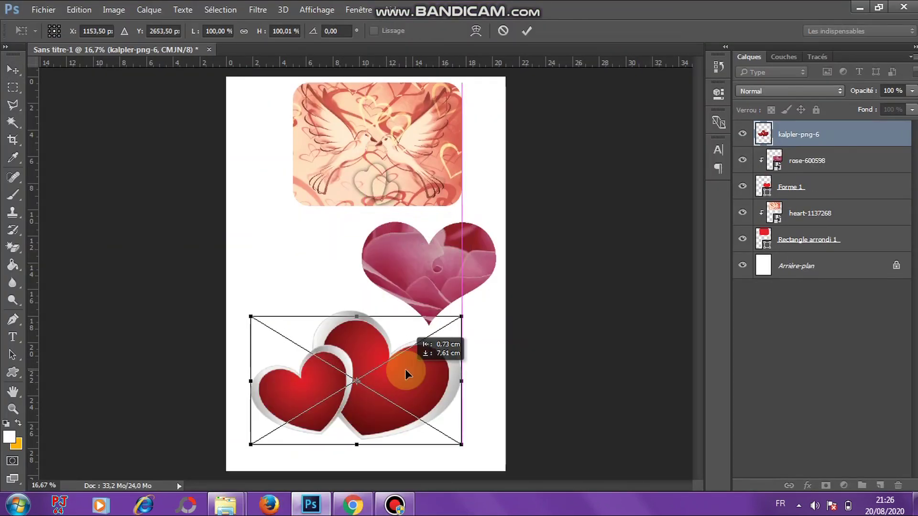
key("Return")
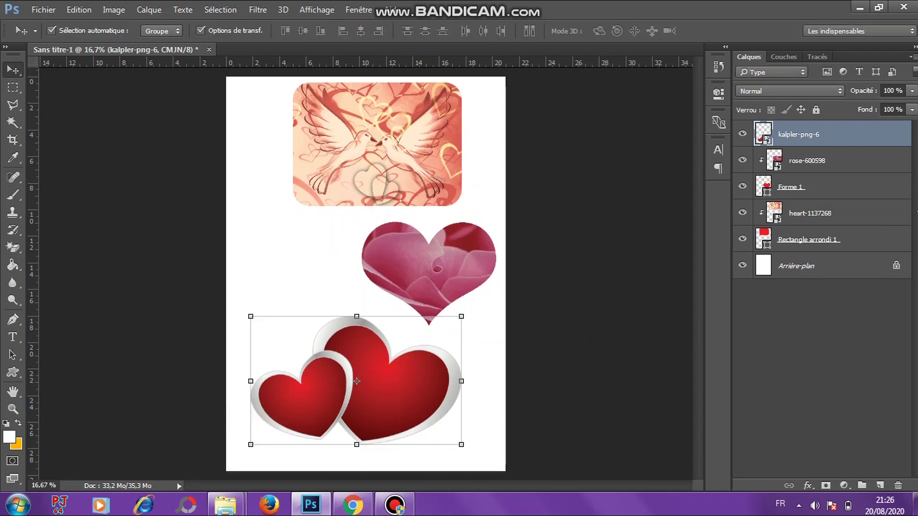
left_click(317, 419)
left_click(369, 407)
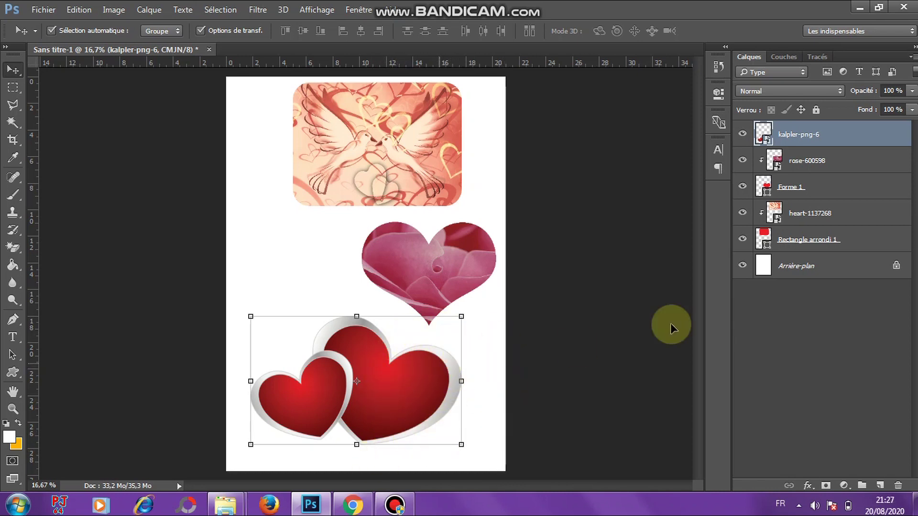
Step: Hide the white background layer and select the larger heart's whole red area with the Magic Wand, adding each shade to the selection
left_click(743, 266)
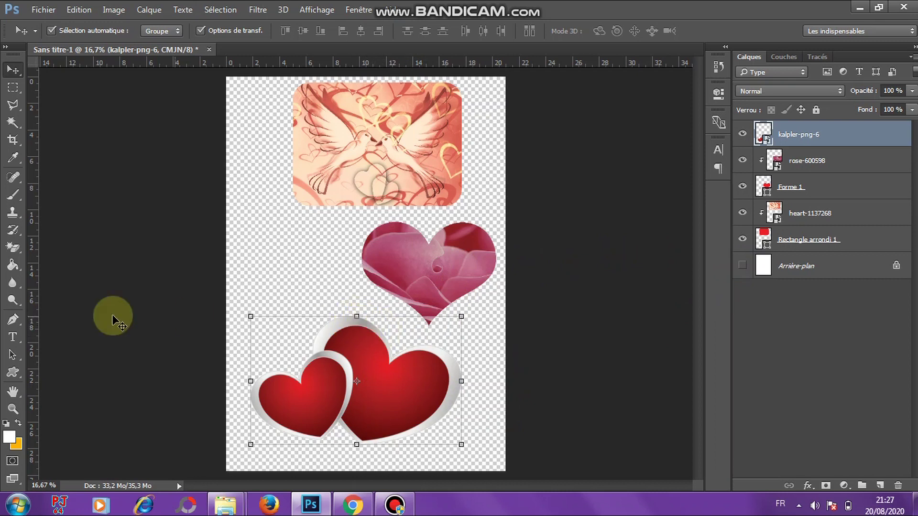
left_click(13, 122)
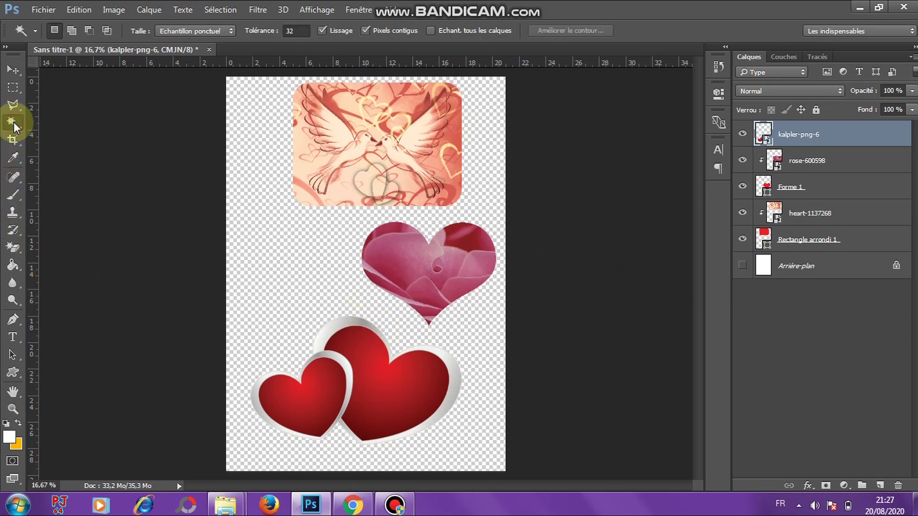
left_click(381, 392)
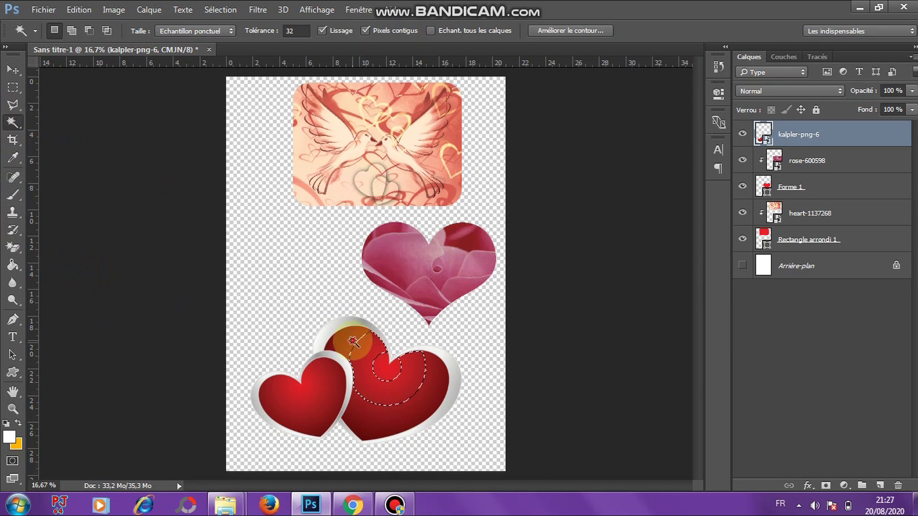
left_click(376, 375)
left_click(71, 30)
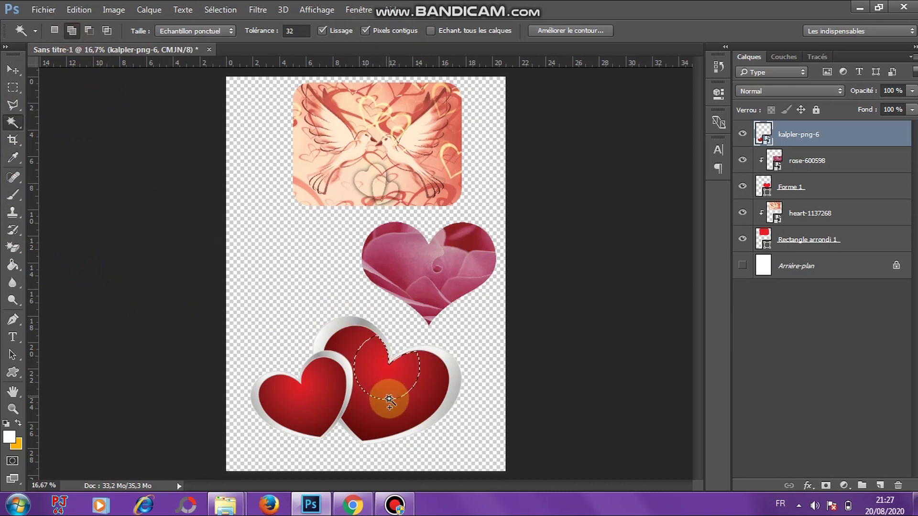
left_click(373, 438)
left_click(339, 340)
left_click(378, 421)
left_click(414, 419)
left_click(440, 393)
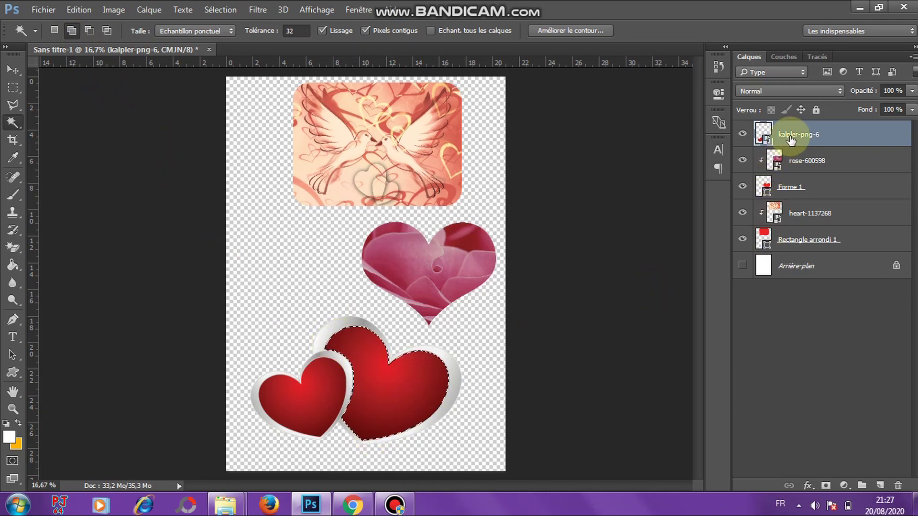
Step: Copy the selected red area to a new layer and check the cutout by temporarily hiding the kalpler-png-6 layer
key("ctrl+j")
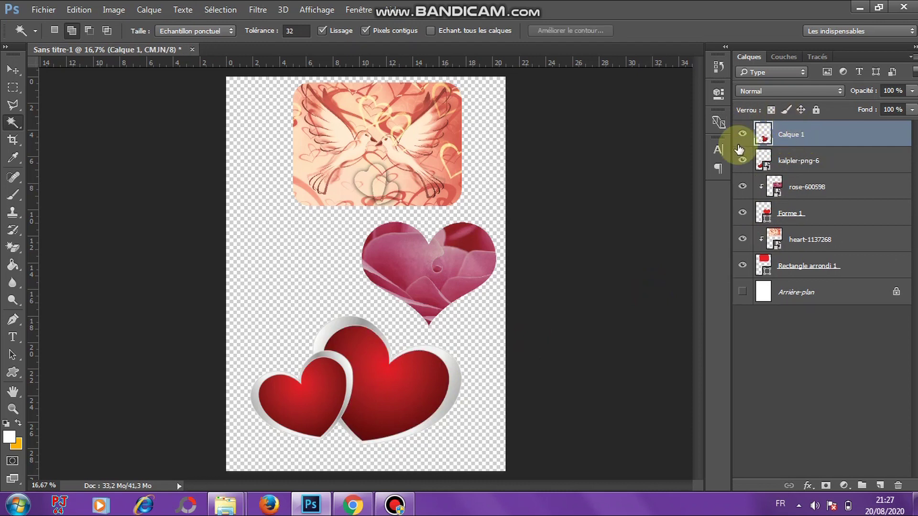
left_click(742, 162)
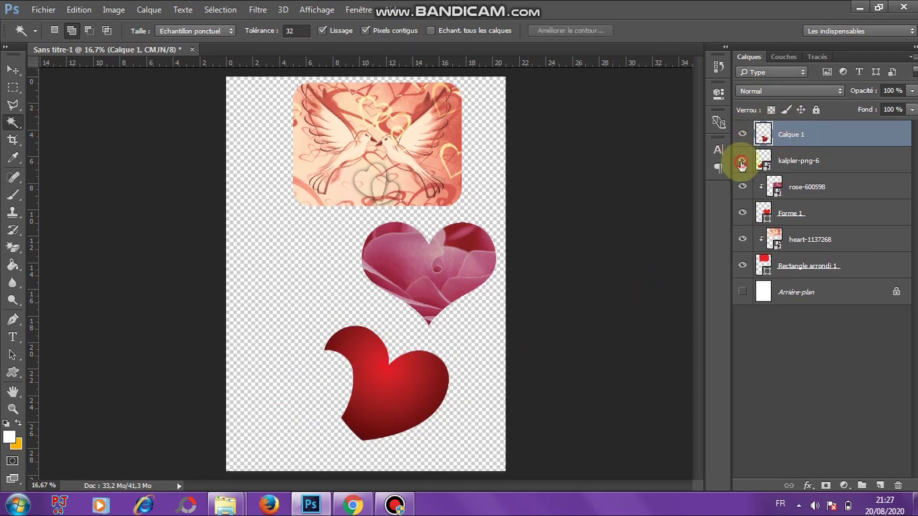
left_click(742, 162)
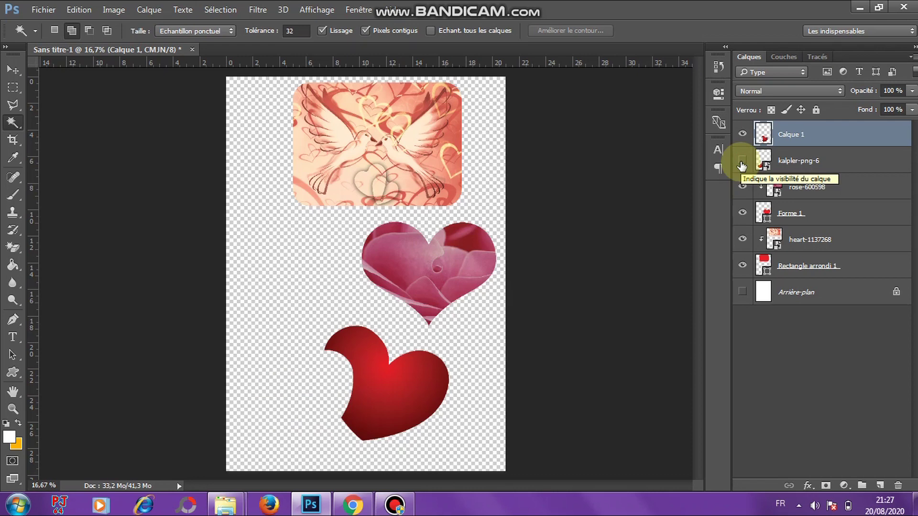
left_click(742, 162)
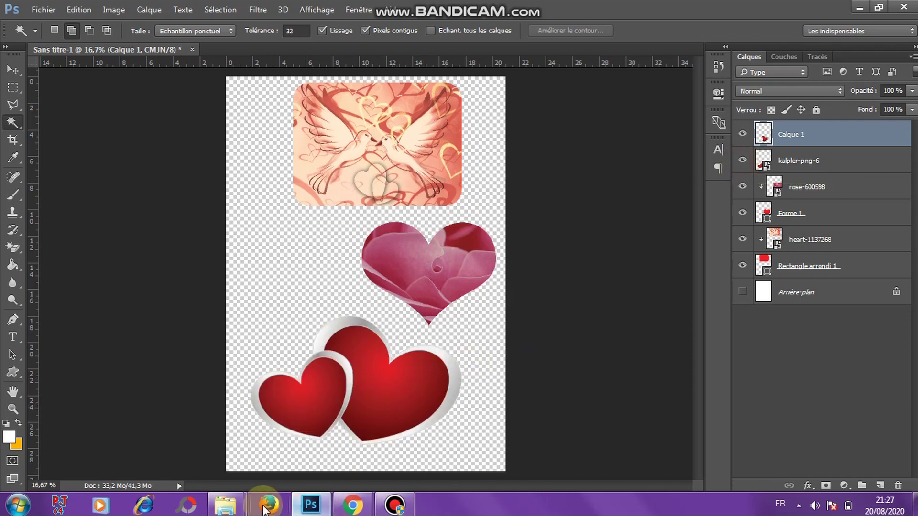
Step: Select the smaller heart's whole red area on the kalpler-png-6 layer with the Magic Wand and copy it to a new layer
left_click(814, 165)
left_click(297, 400)
left_click(322, 379)
left_click(317, 410)
left_click(313, 424)
left_click(315, 407)
left_click(303, 383)
left_click(301, 401)
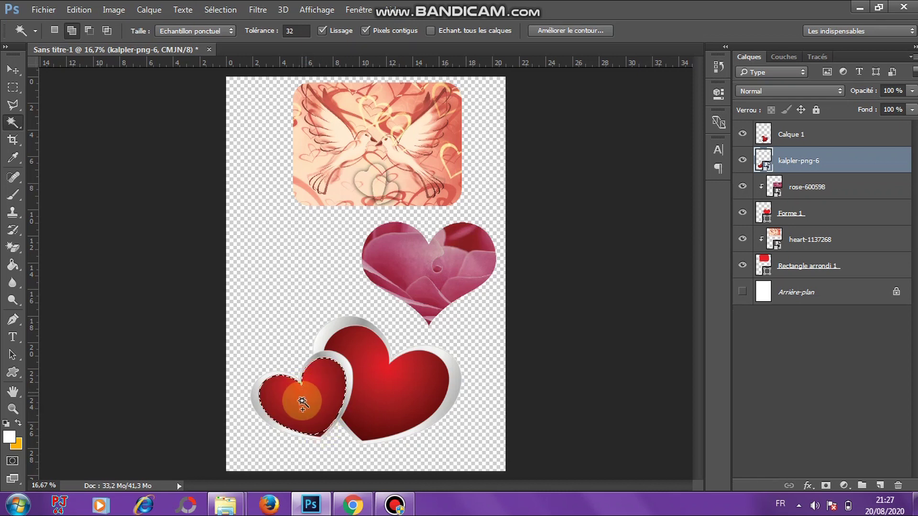
left_click(309, 424)
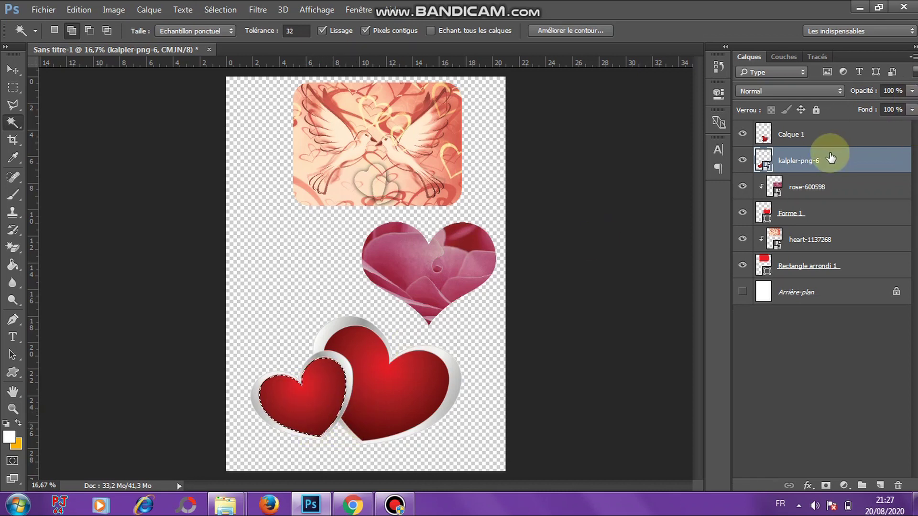
key("ctrl+j")
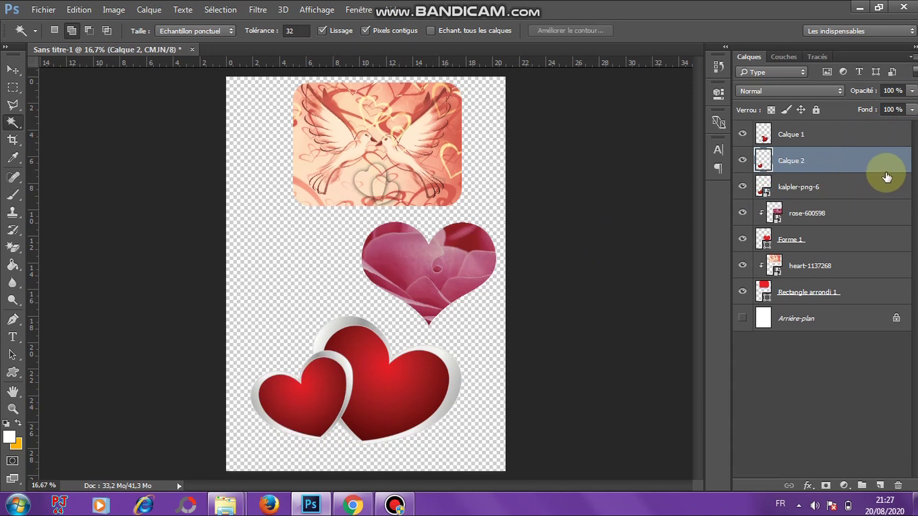
Step: Place the pink-970854 picture from the image folder directly above the larger heart's cutout layer, over both hearts, and clip it to that layer
left_click(13, 70)
left_click_drag(297, 401, 392, 397)
left_click(393, 390)
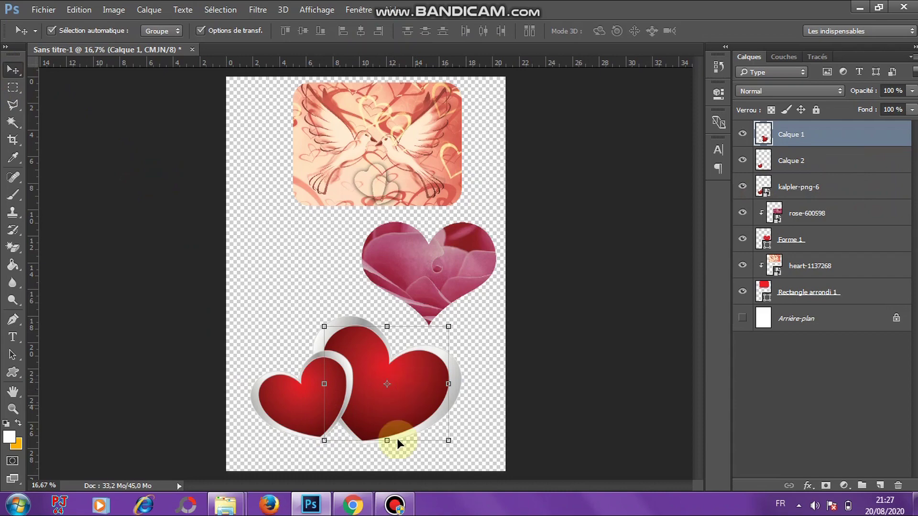
mouse_move(225, 504)
left_click(149, 444)
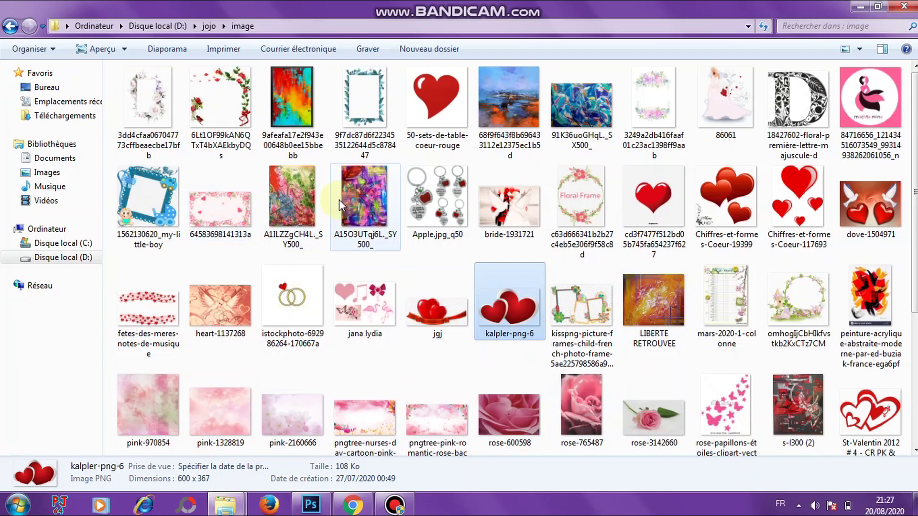
left_click_drag(163, 402, 390, 329)
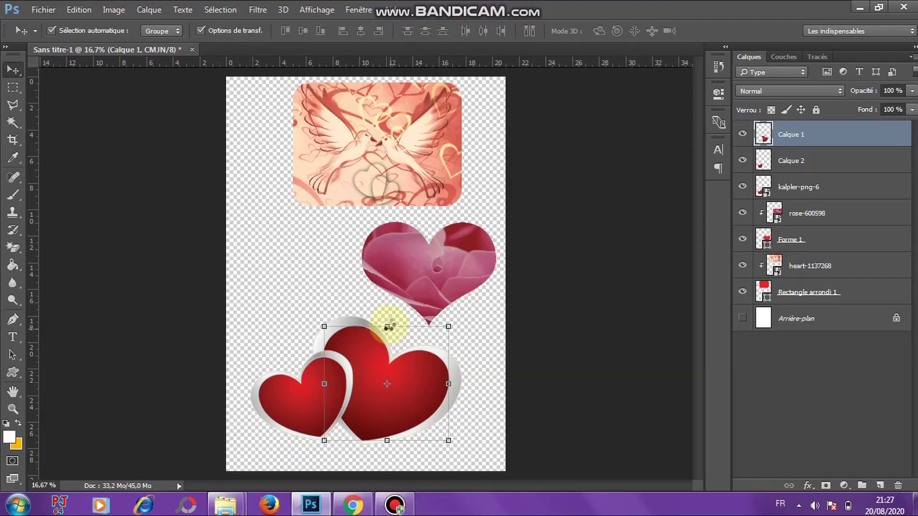
left_click_drag(385, 312, 397, 315)
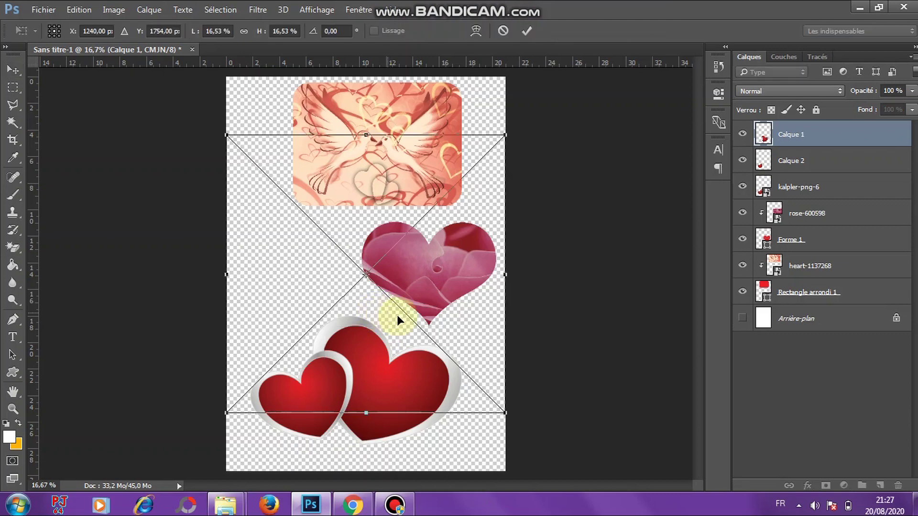
left_click_drag(428, 253, 433, 295)
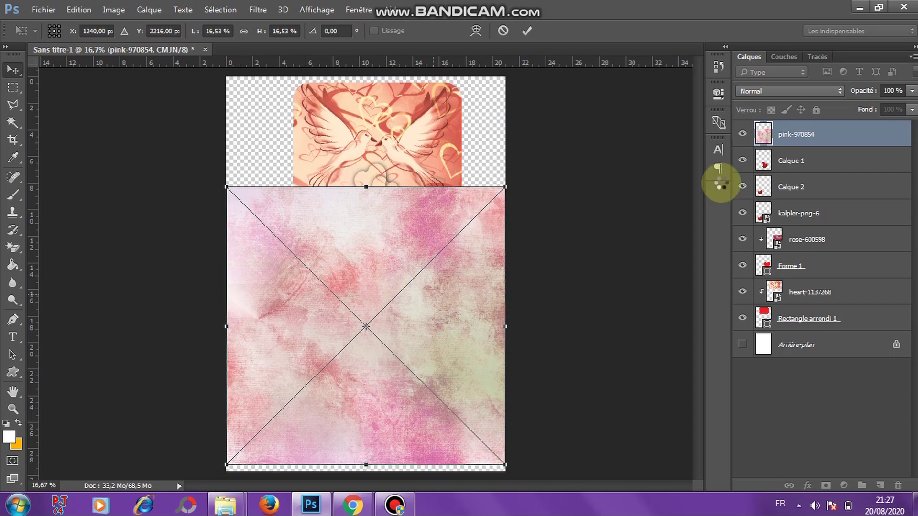
key("Return")
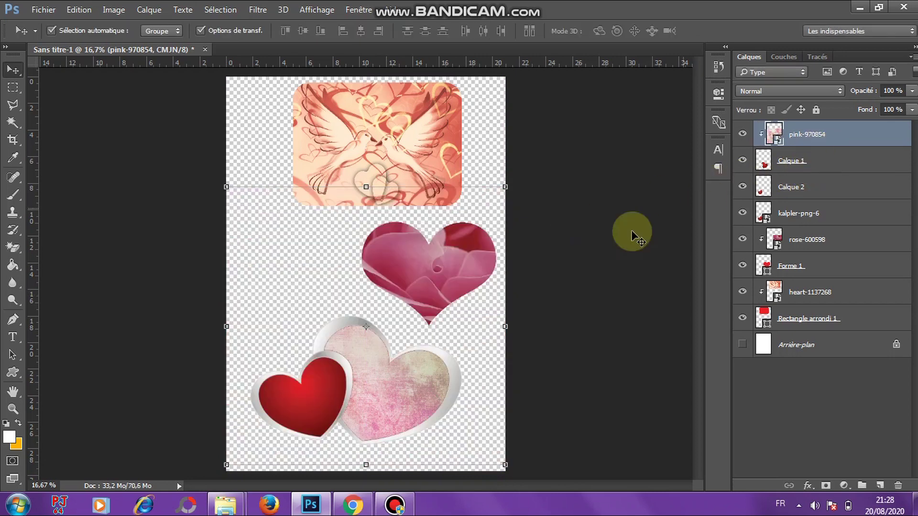
Step: Scale the clipped pink-970854 picture to about 9.42 % and move it down and right to cover the larger heart
key("ctrl+t")
left_click_drag(508, 182, 462, 263)
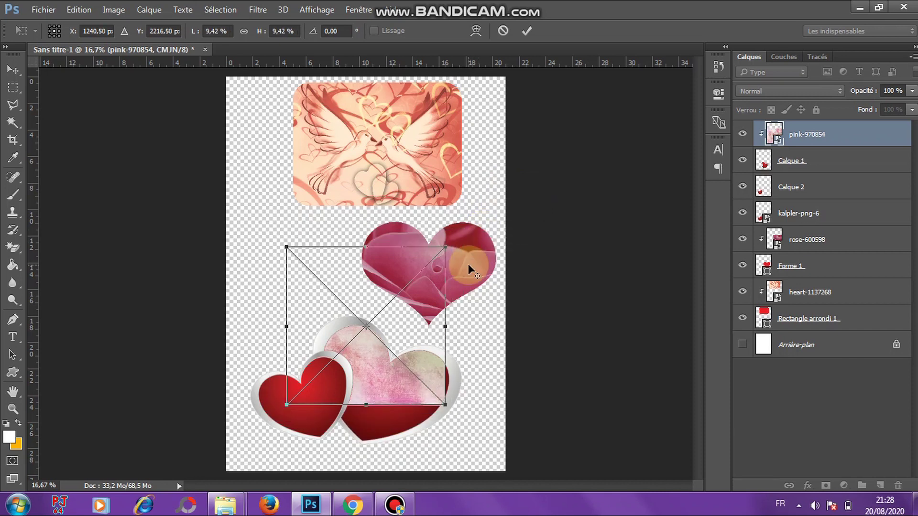
double_click(420, 370)
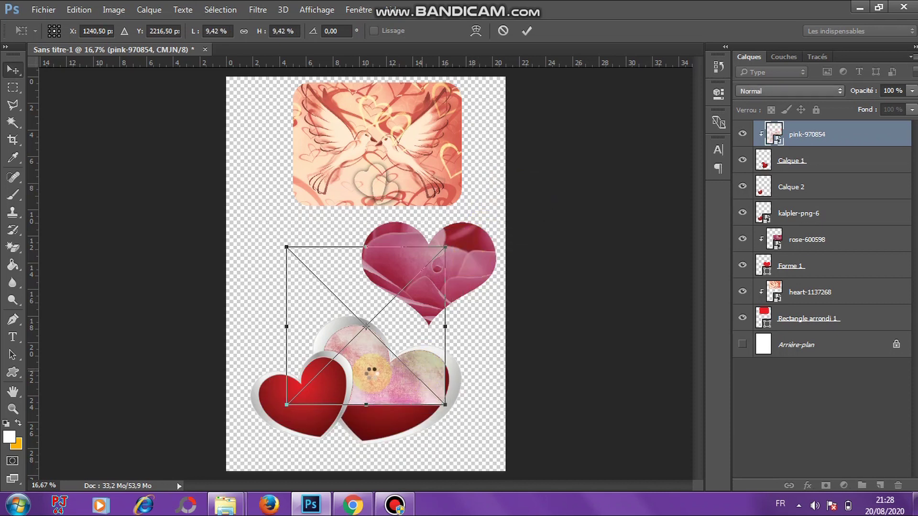
left_click_drag(366, 297, 400, 438)
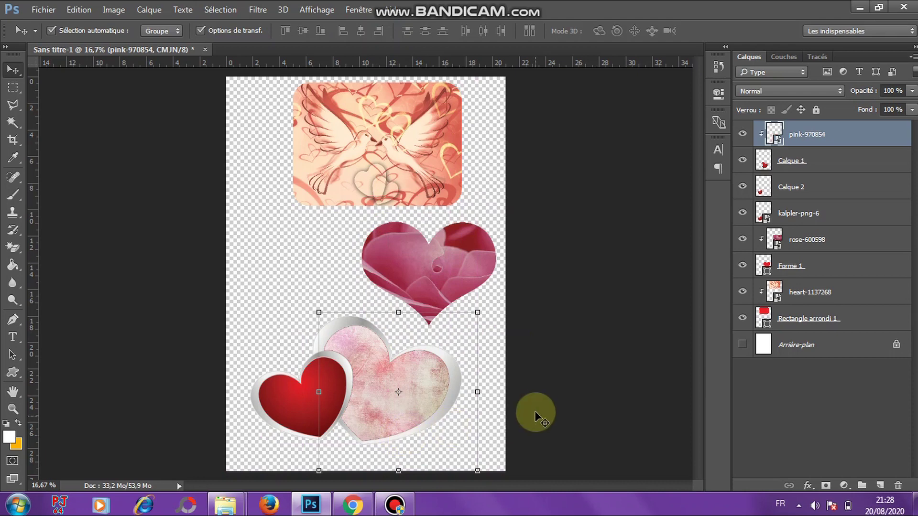
left_click(535, 407)
Step: Place the rose-600598 picture at 15.37 % above the smaller heart's cutout layer, move it over that heart and clip it to the layer
left_click(327, 399)
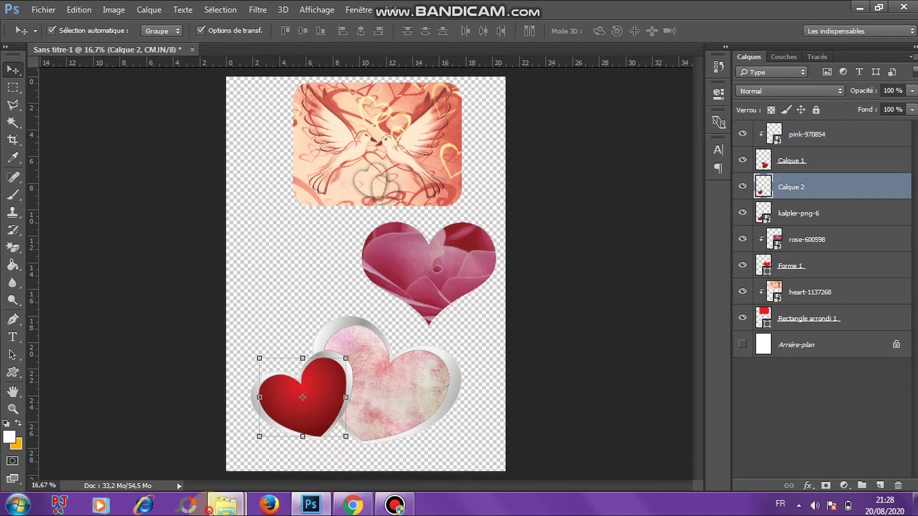
mouse_move(225, 504)
left_click(153, 438)
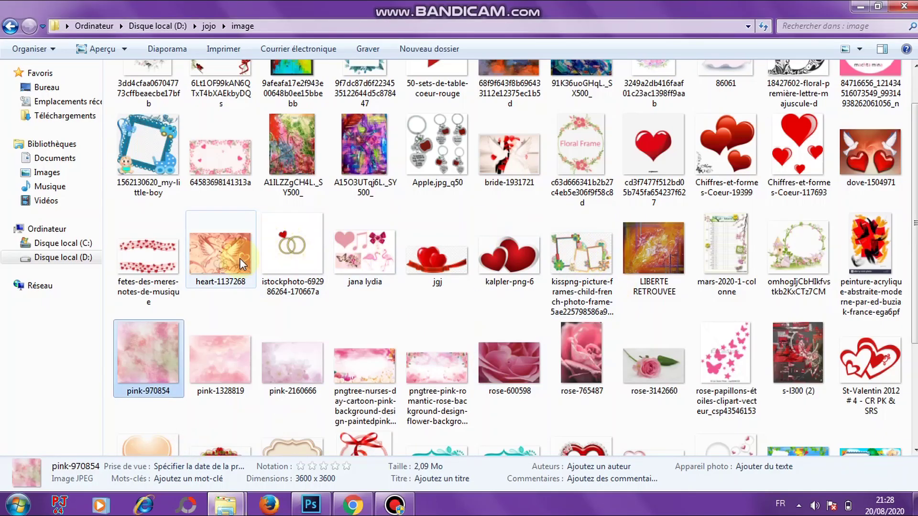
left_click_drag(508, 366, 329, 354)
left_click_drag(449, 222, 431, 337)
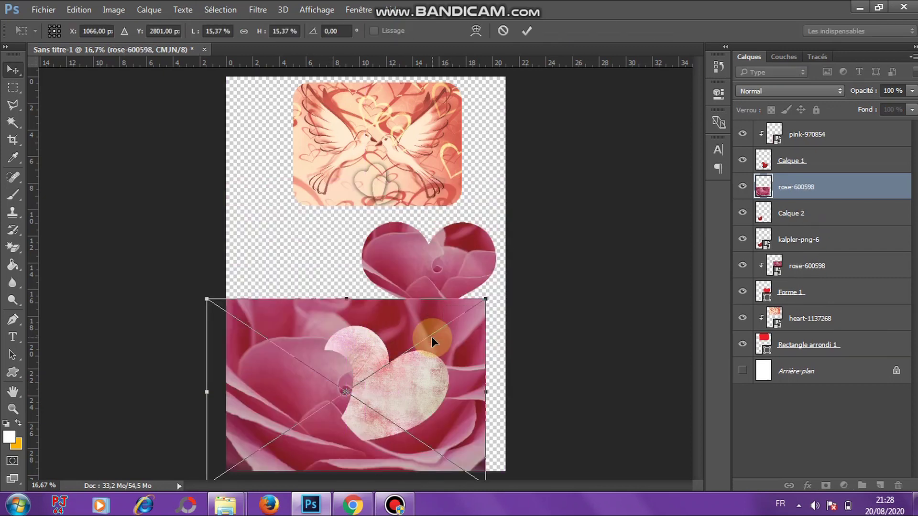
left_click(834, 200, "alt")
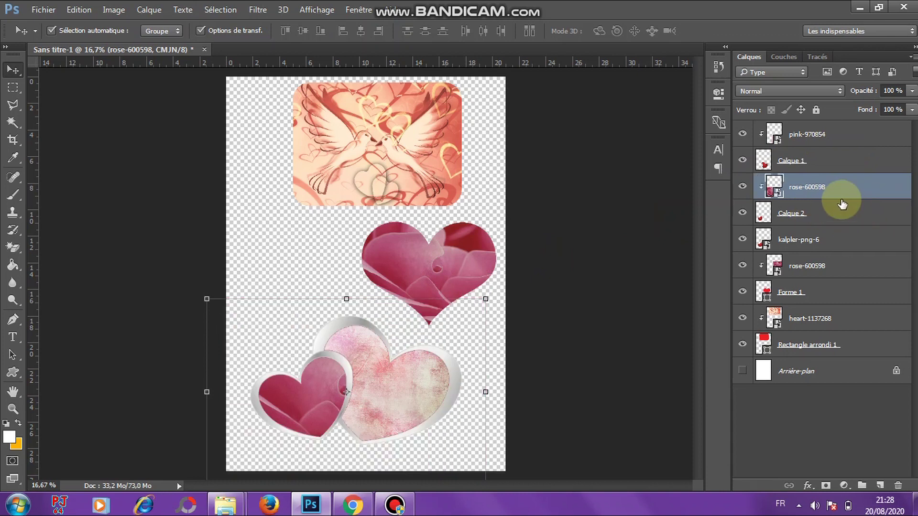
Step: Review the smaller and larger heart layers with their clipped pictures by selecting each in turn, and deselect all layers
left_click(822, 211)
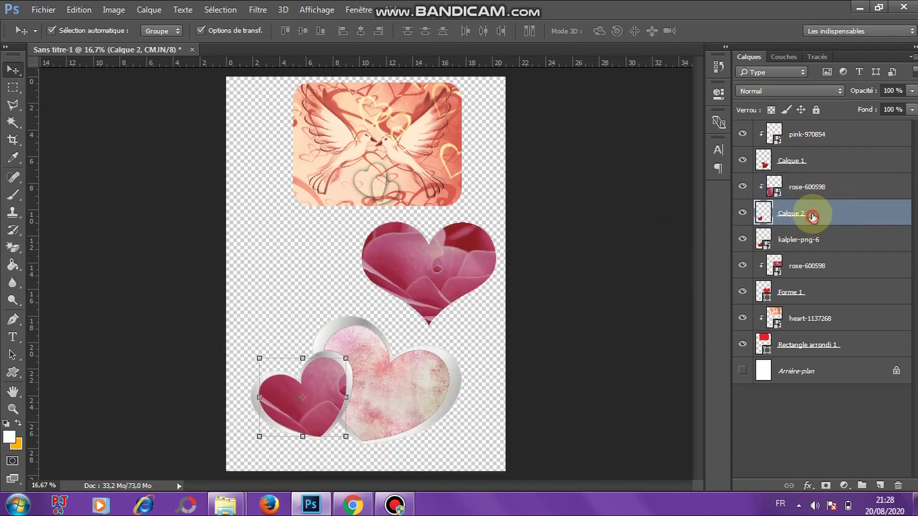
left_click(814, 192)
left_click(818, 158)
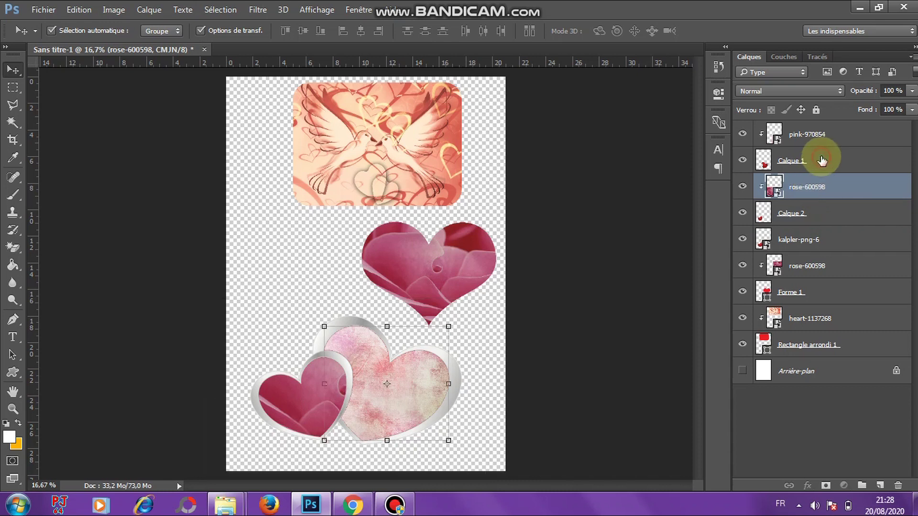
left_click(820, 139)
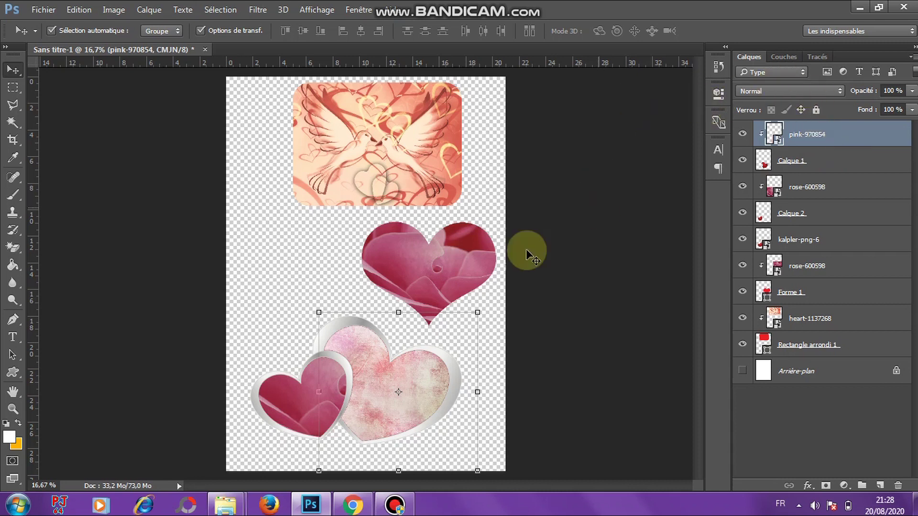
left_click(120, 112)
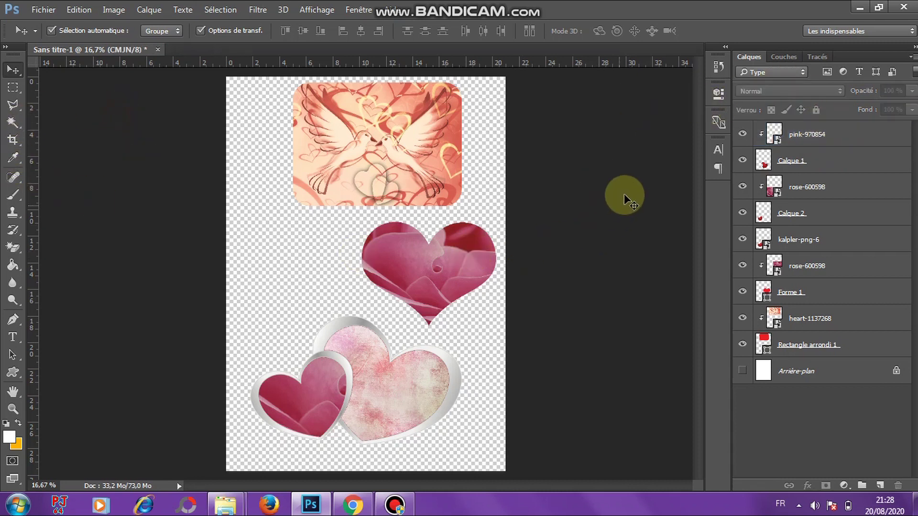